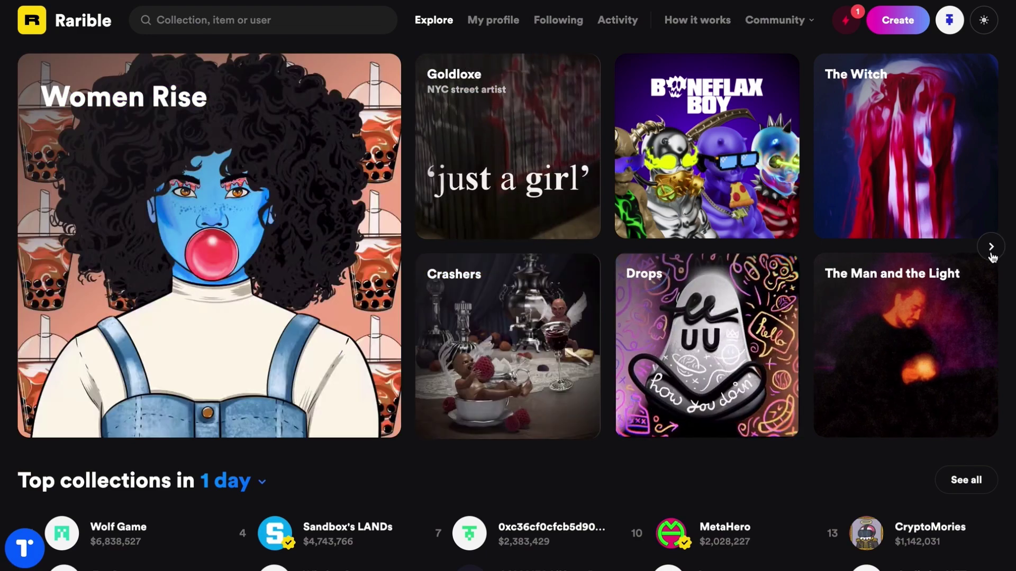
Advance the featured drops carousel, switch the surf clip's filter to Amaro, and open the transitions list.
{"action": "left_click", "coordinate": [995, 248]}
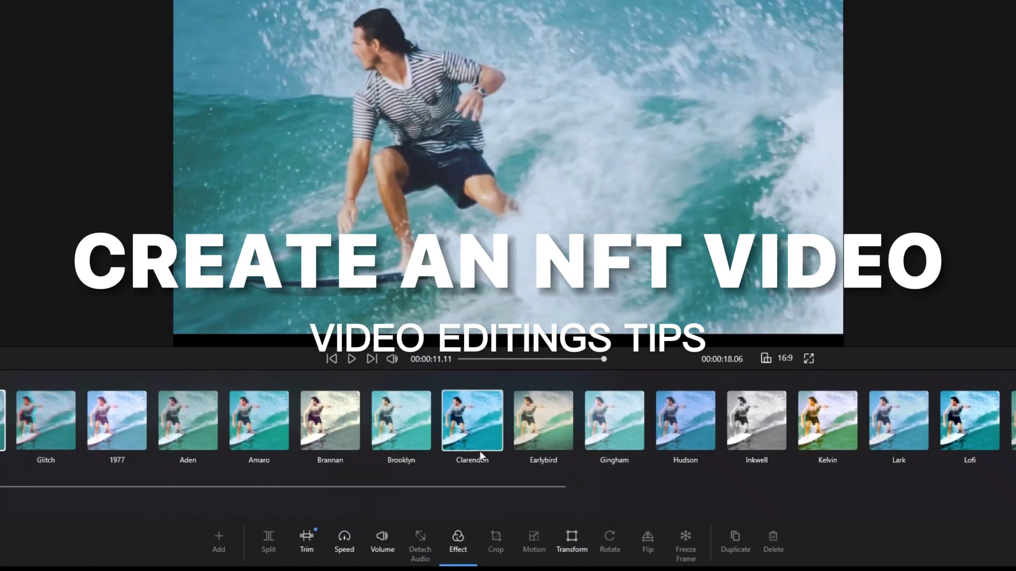
{"action": "left_click", "coordinate": [480, 451]}
{"action": "left_click", "coordinate": [271, 430]}
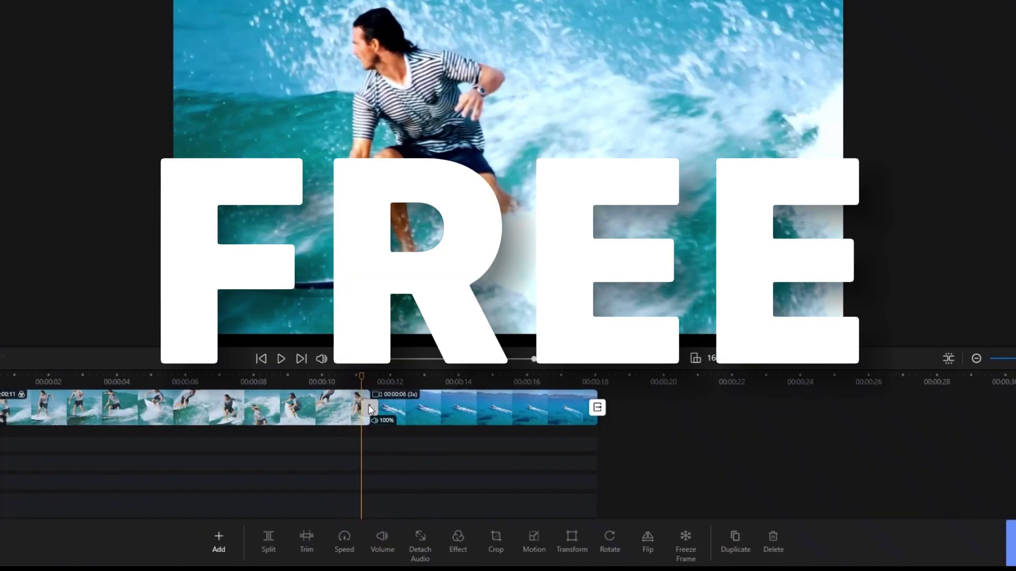
{"action": "left_click", "coordinate": [370, 410]}
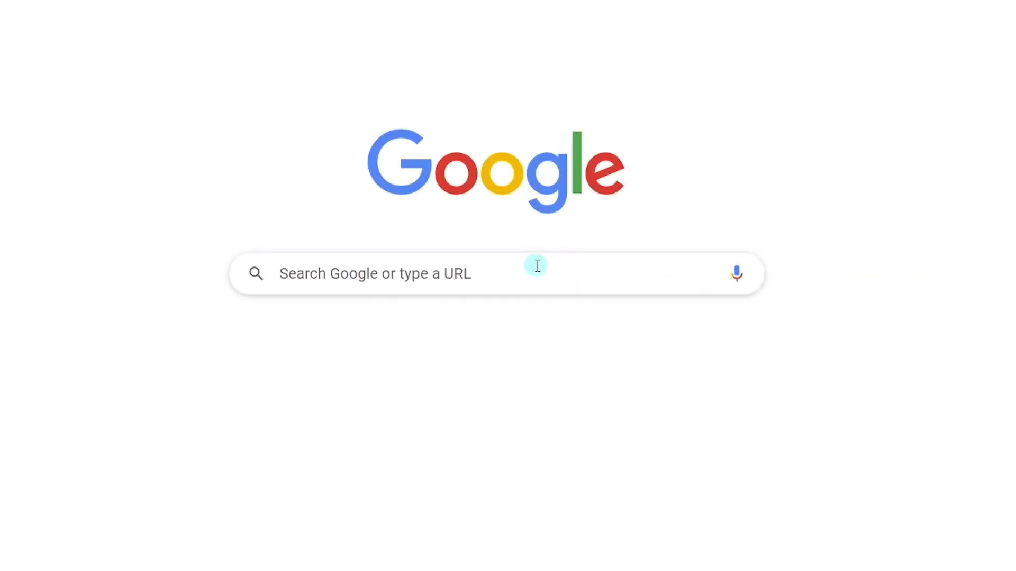
{"action": "left_click", "coordinate": [536, 265]}
Search Google for 'FilmForth' and open the results leading to its Microsoft Store listing.
{"action": "type", "text": "Fil"}
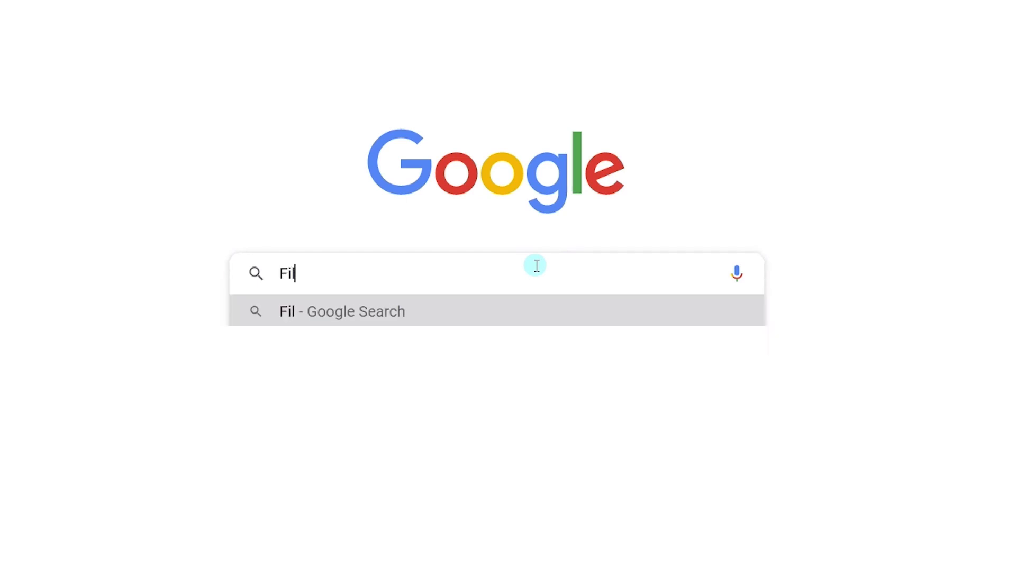
{"action": "type", "text": "mForth"}
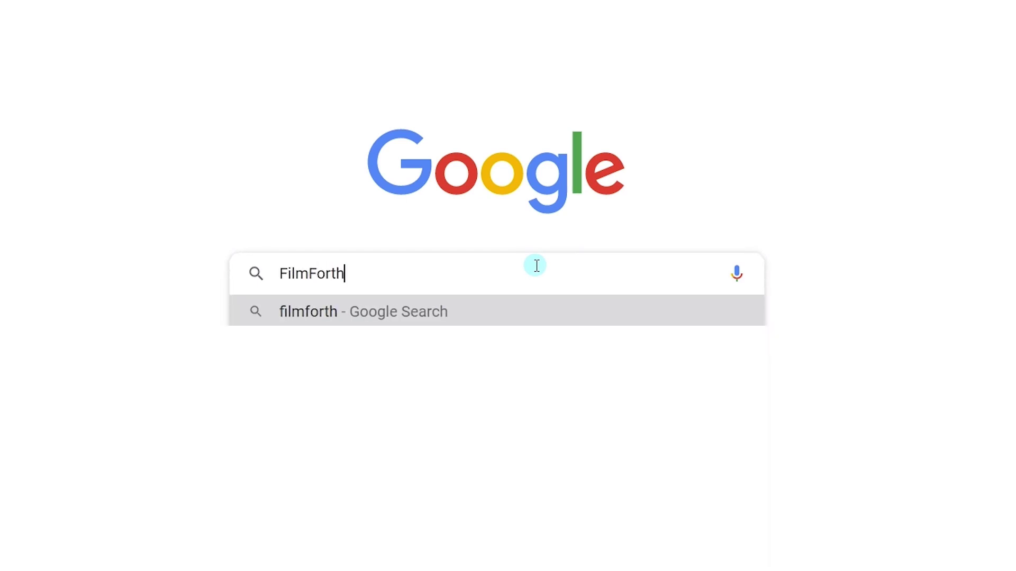
{"action": "left_click", "coordinate": [487, 313]}
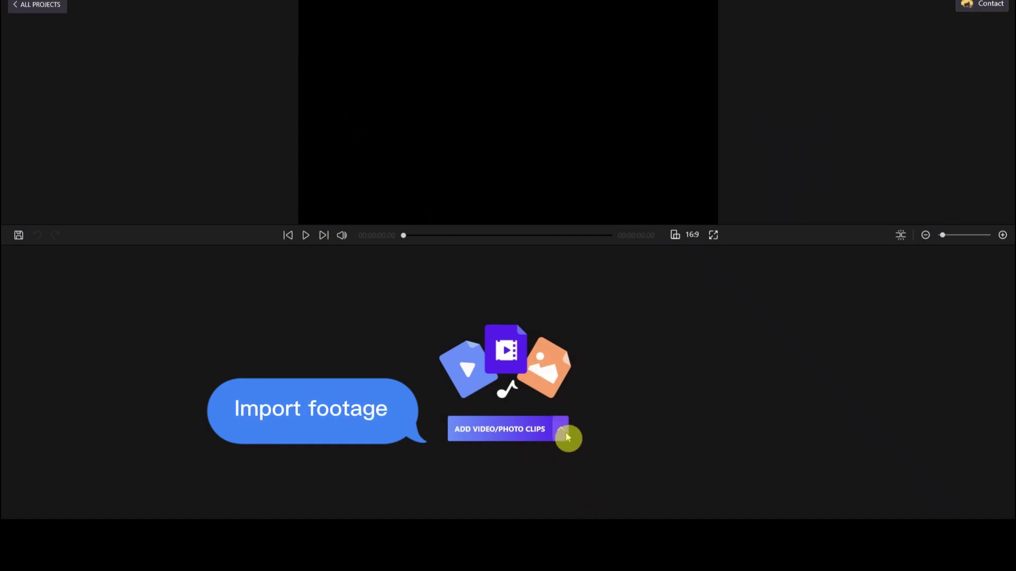
Open the GIF and sticker library and search GIPHY for 'cat'.
{"action": "left_click", "coordinate": [563, 433]}
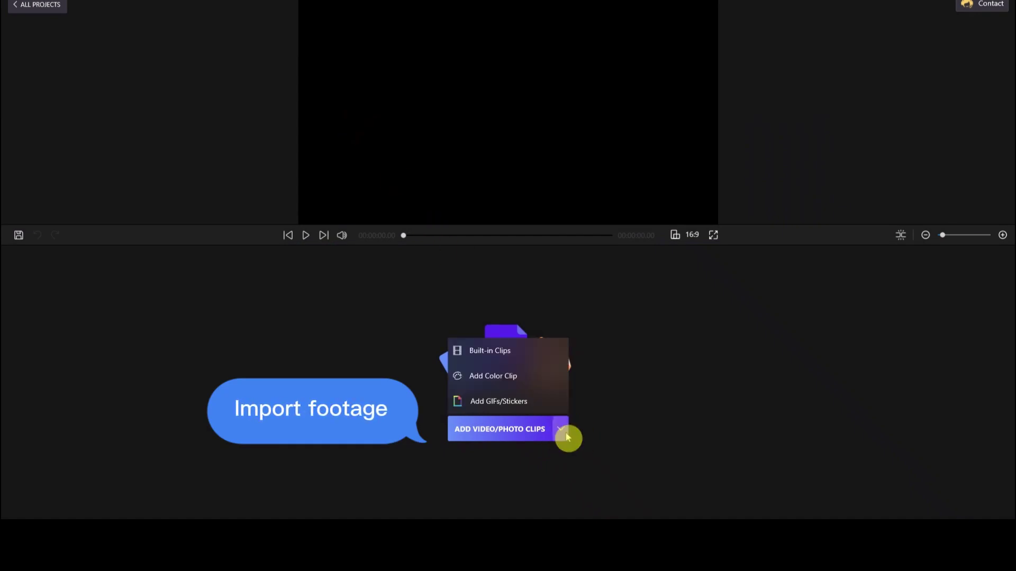
{"action": "left_click", "coordinate": [531, 406]}
{"action": "left_click", "coordinate": [251, 263]}
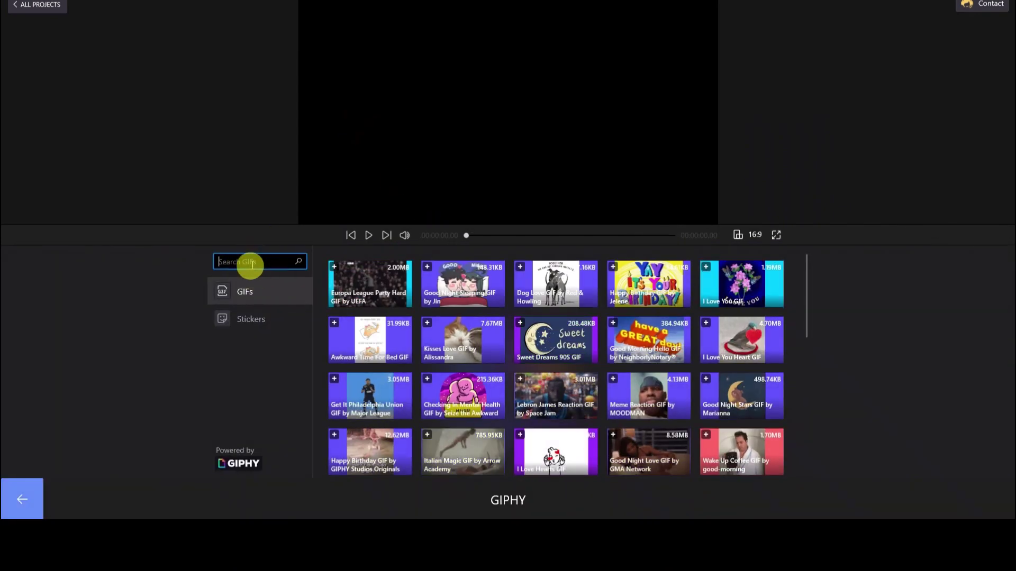
{"action": "type", "text": "cat"}
{"action": "key", "text": "Return"}
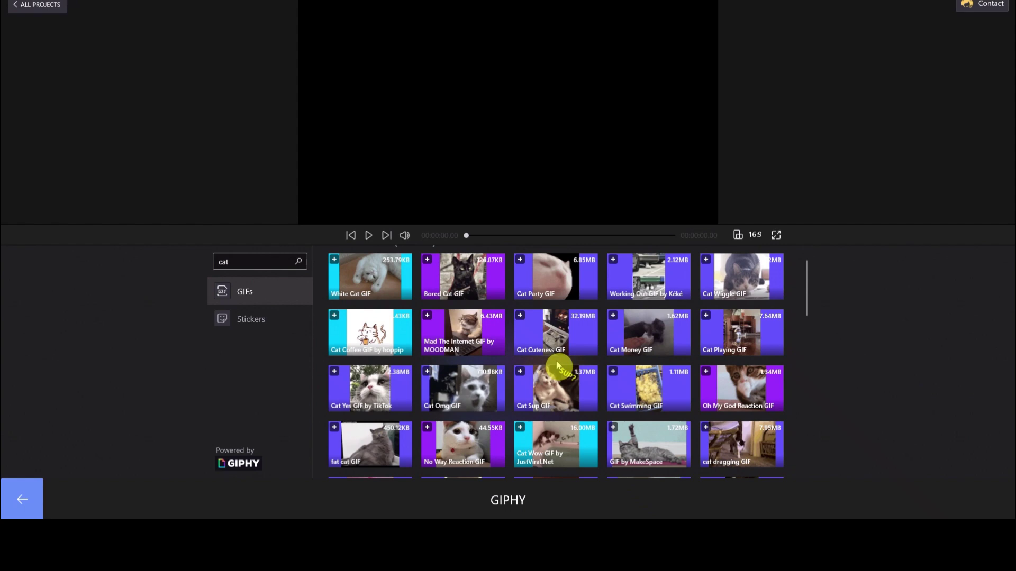
Add the Cat Attack and White Cat GIFs to the project.
{"action": "scroll", "coordinate": [557, 361], "scroll_direction": "down", "scroll_amount": 3}
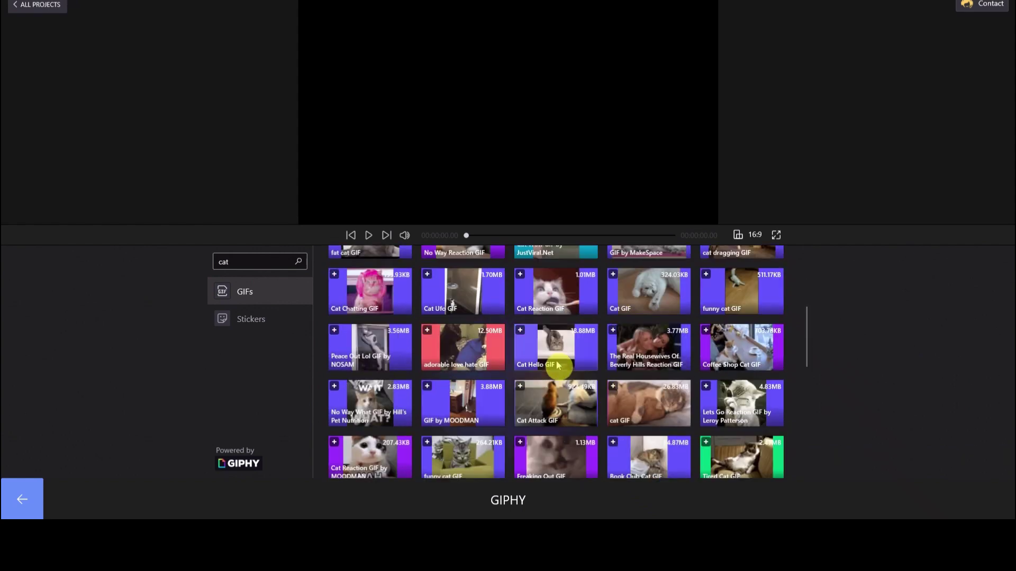
{"action": "left_click", "coordinate": [519, 390]}
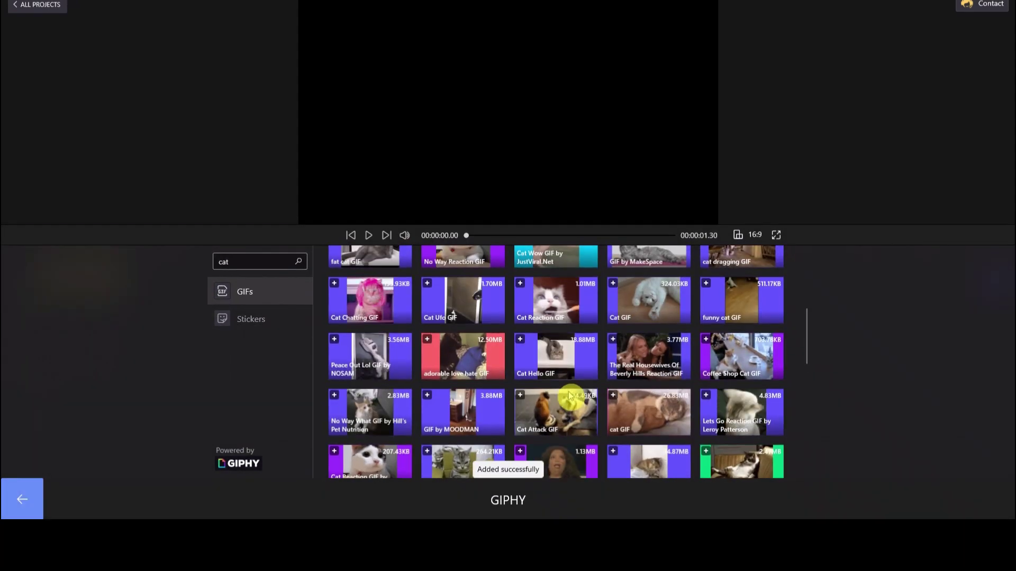
{"action": "scroll", "coordinate": [569, 396], "scroll_direction": "up", "scroll_amount": 1}
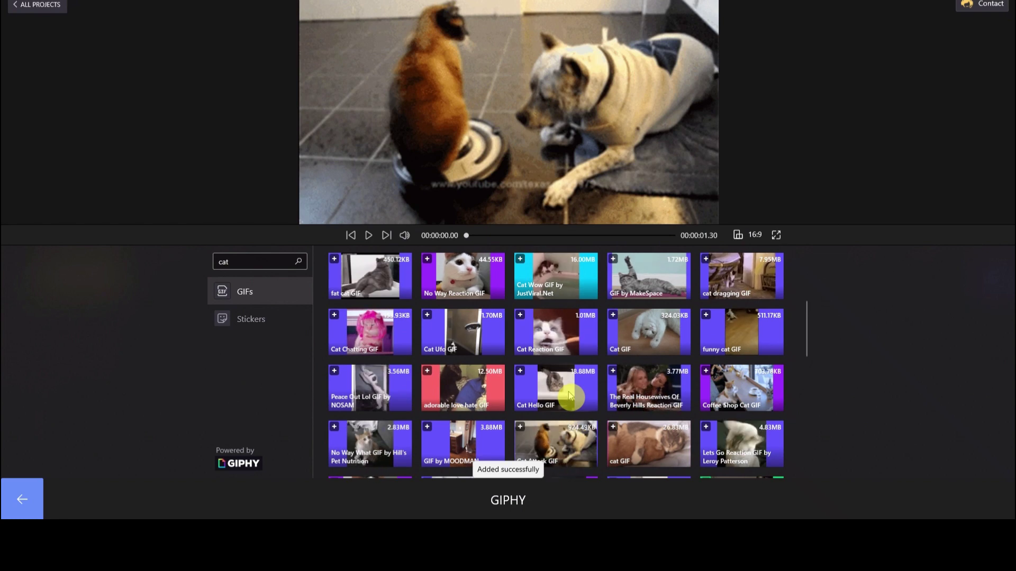
{"action": "scroll", "coordinate": [570, 396], "scroll_direction": "up", "scroll_amount": 3}
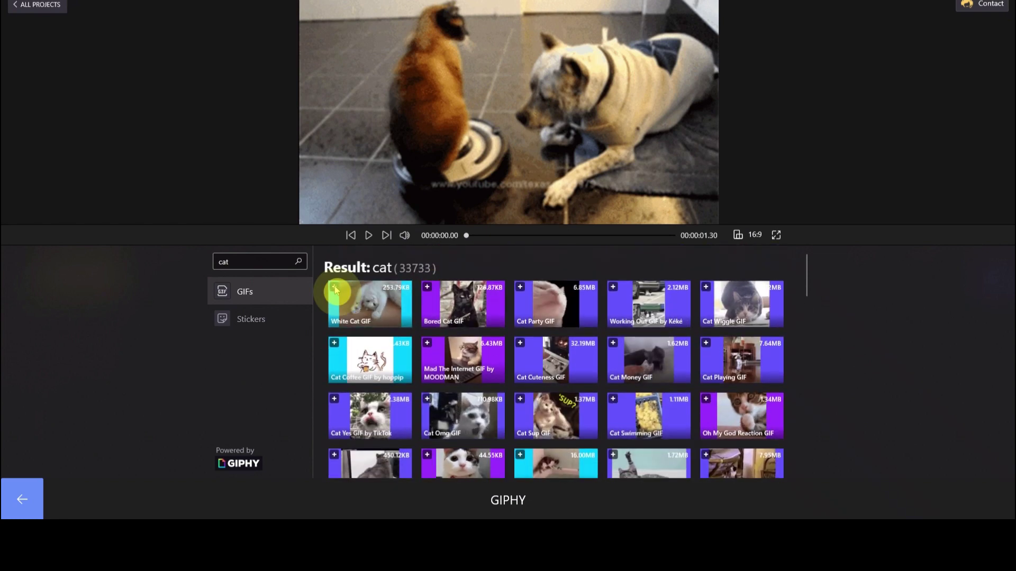
{"action": "left_click", "coordinate": [334, 288]}
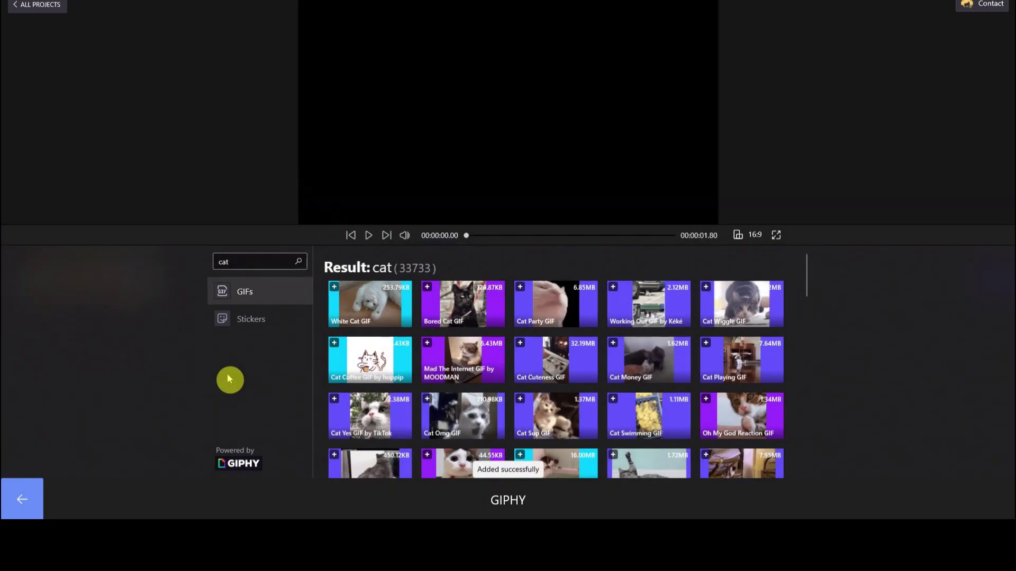
Add a new text clip to the video and shorten its duration.
{"action": "left_click", "coordinate": [27, 495]}
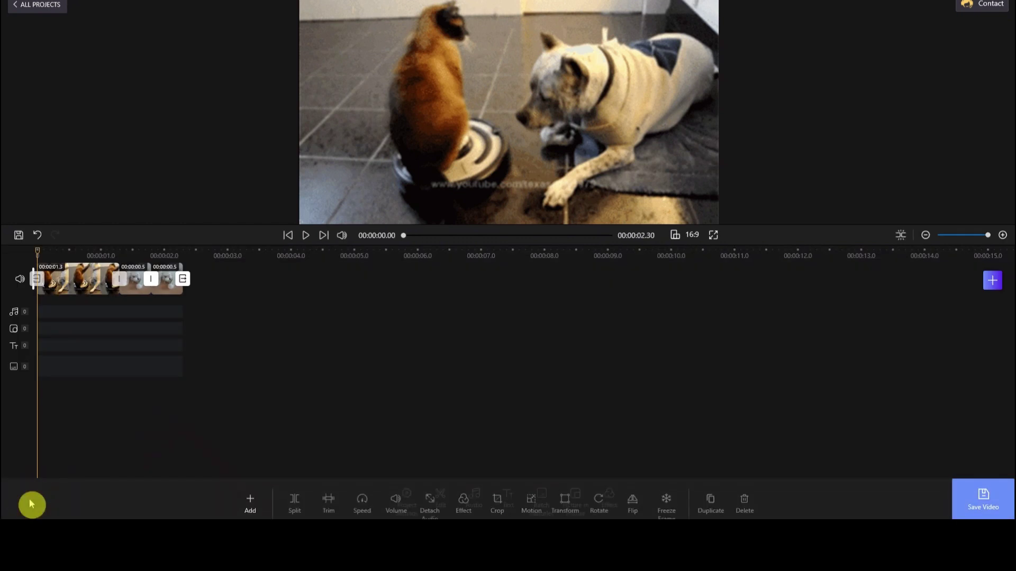
{"action": "left_click", "coordinate": [506, 504]}
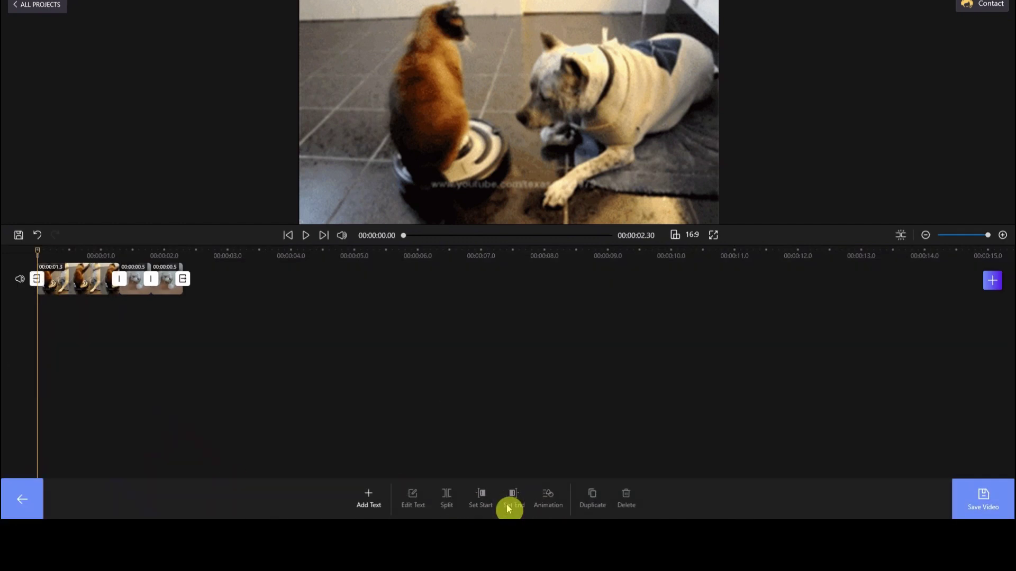
{"action": "left_click", "coordinate": [372, 500]}
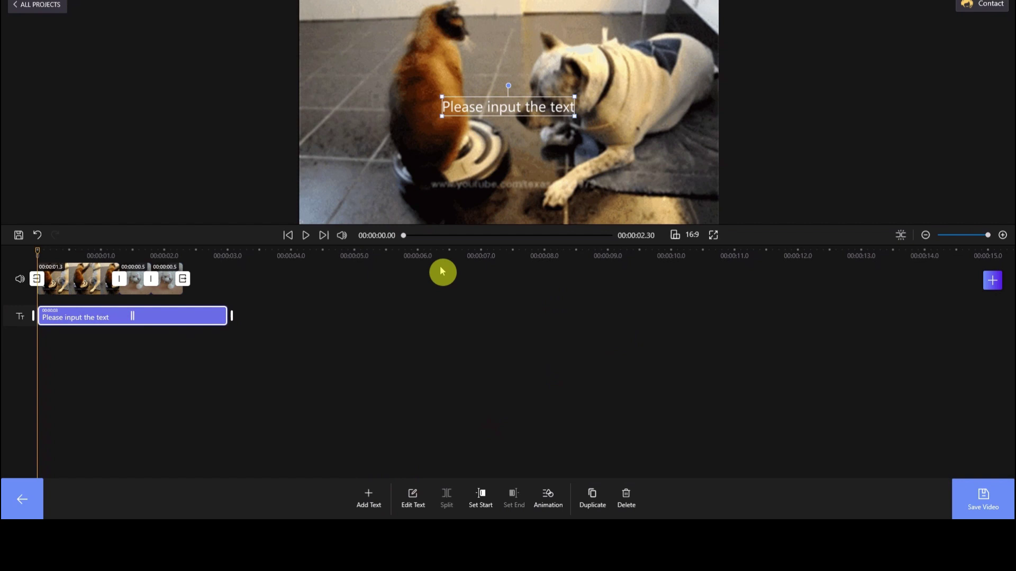
{"action": "left_click_drag", "start_coordinate": [231, 316], "coordinate": [112, 311]}
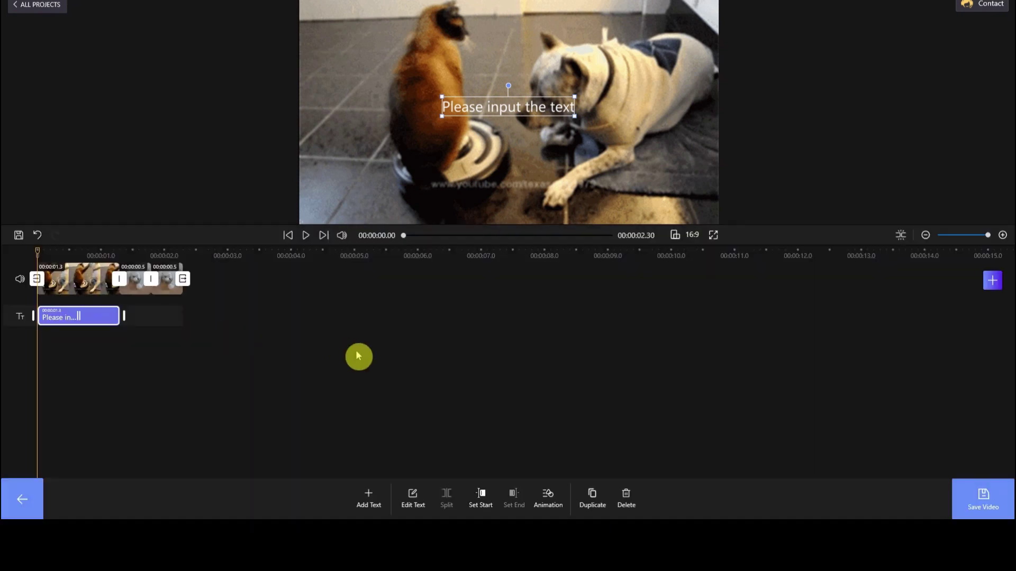
Make the caption read 'ME ON MONDAY' in bold, enlarged and placed lower on the frame.
{"action": "left_click", "coordinate": [412, 497]}
{"action": "left_click", "coordinate": [697, 263]}
{"action": "type", "text": "ME ON MONDAY"}
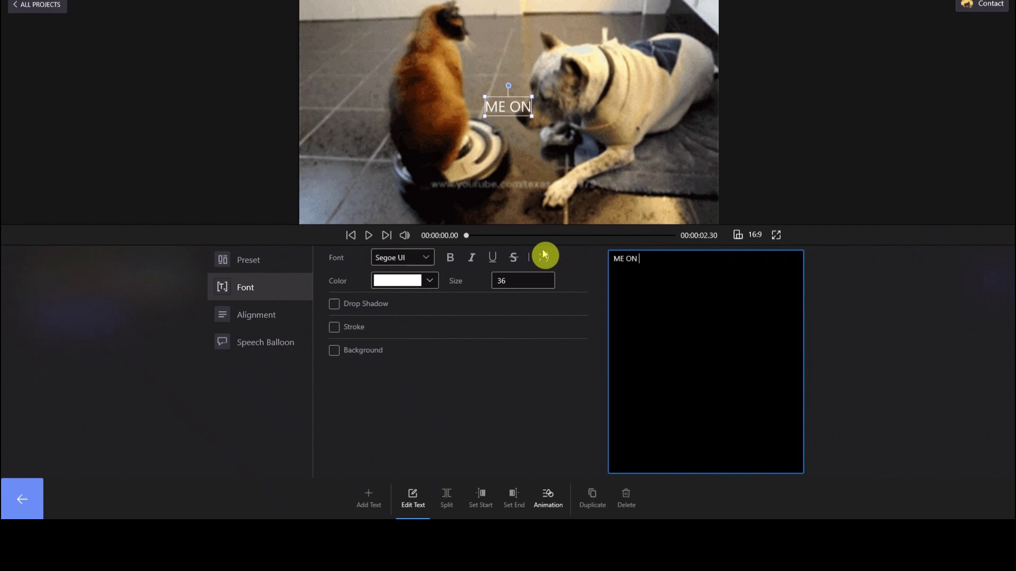
{"action": "left_click", "coordinate": [450, 257]}
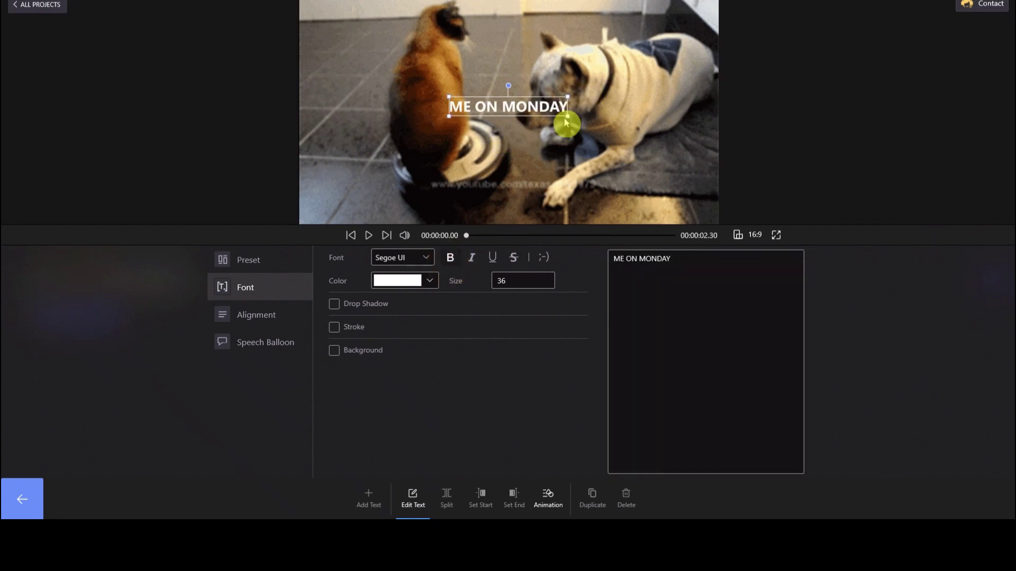
{"action": "left_click_drag", "start_coordinate": [567, 118], "coordinate": [599, 182]}
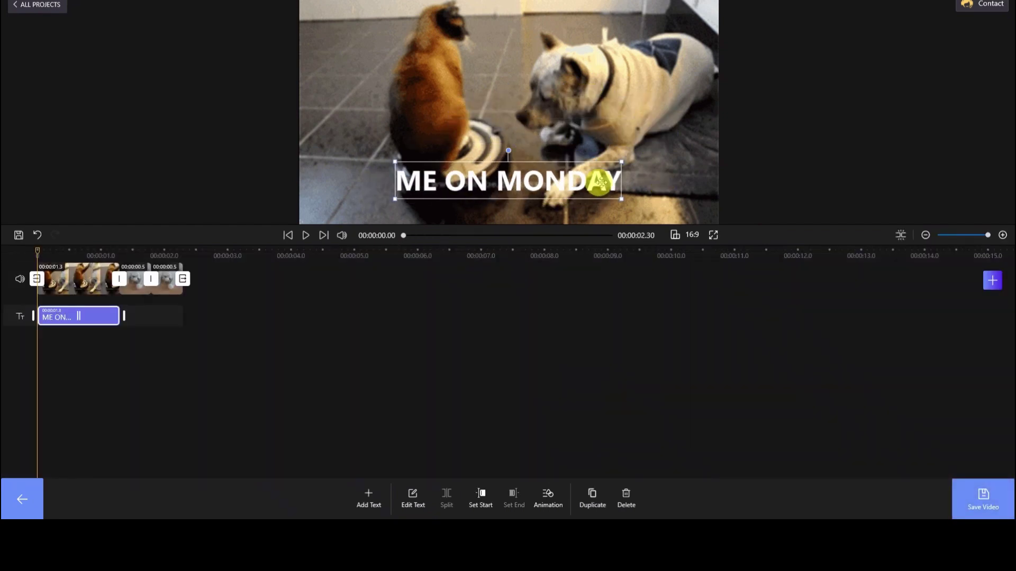
Duplicate the caption later in the timeline and reword the copy to 'ME ON FRIDAY'.
{"action": "left_click", "coordinate": [592, 498]}
{"action": "left_click_drag", "start_coordinate": [85, 342], "coordinate": [182, 342]}
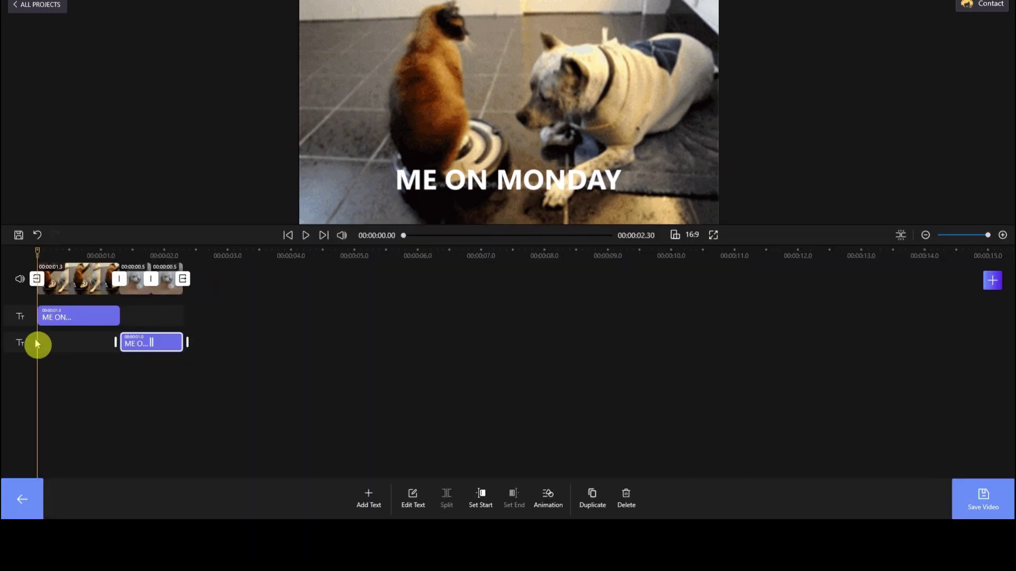
{"action": "left_click", "coordinate": [139, 259]}
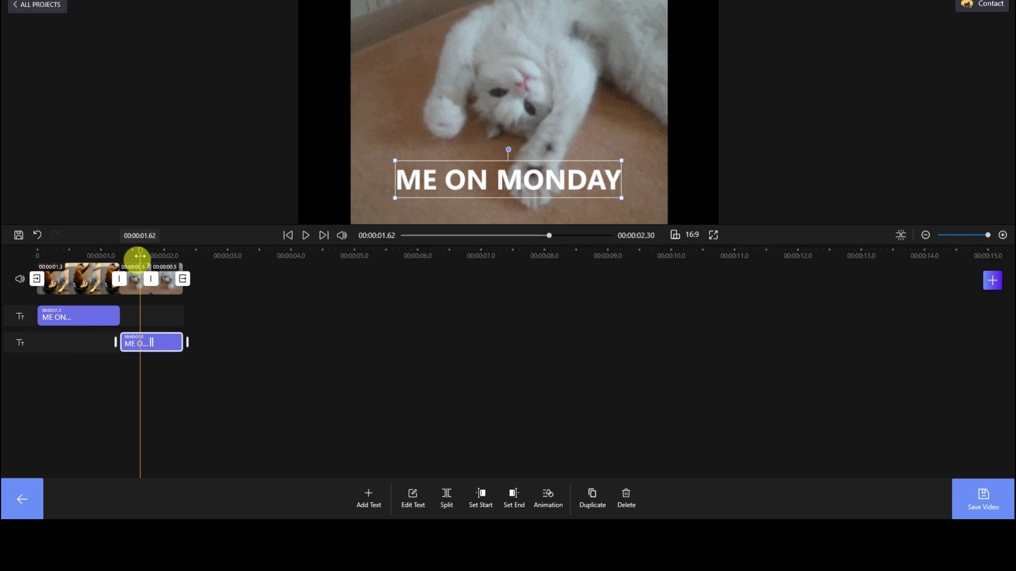
{"action": "left_click", "coordinate": [413, 499]}
{"action": "left_click", "coordinate": [675, 263]}
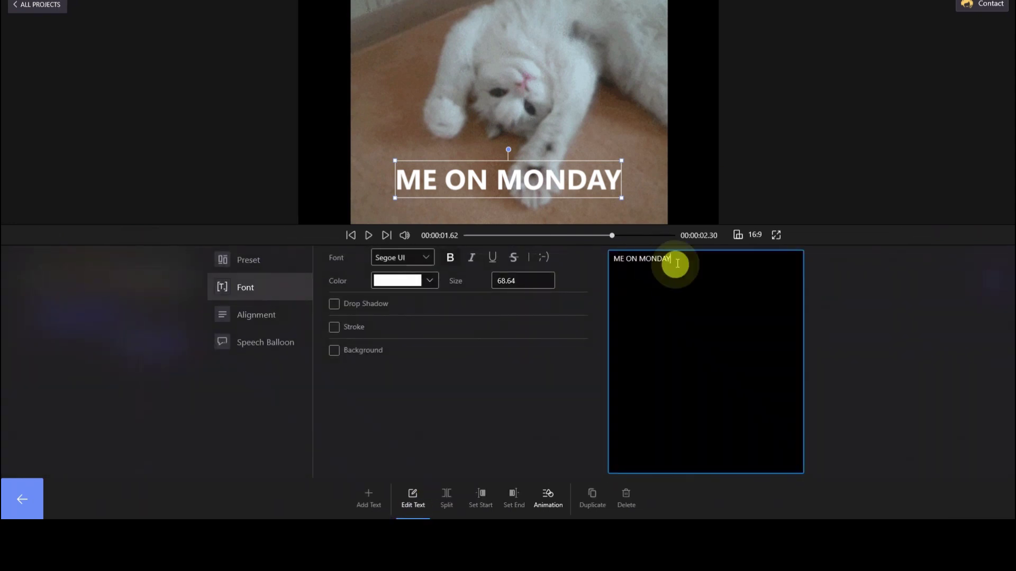
{"action": "key", "text": "BackSpace"}
{"action": "key", "text": "BackSpace"}
{"action": "key", "text": "BackSpace"}
{"action": "key", "text": "BackSpace"}
{"action": "key", "text": "BackSpace"}
{"action": "key", "text": "BackSpace"}
{"action": "type", "text": "FRIDAY"}
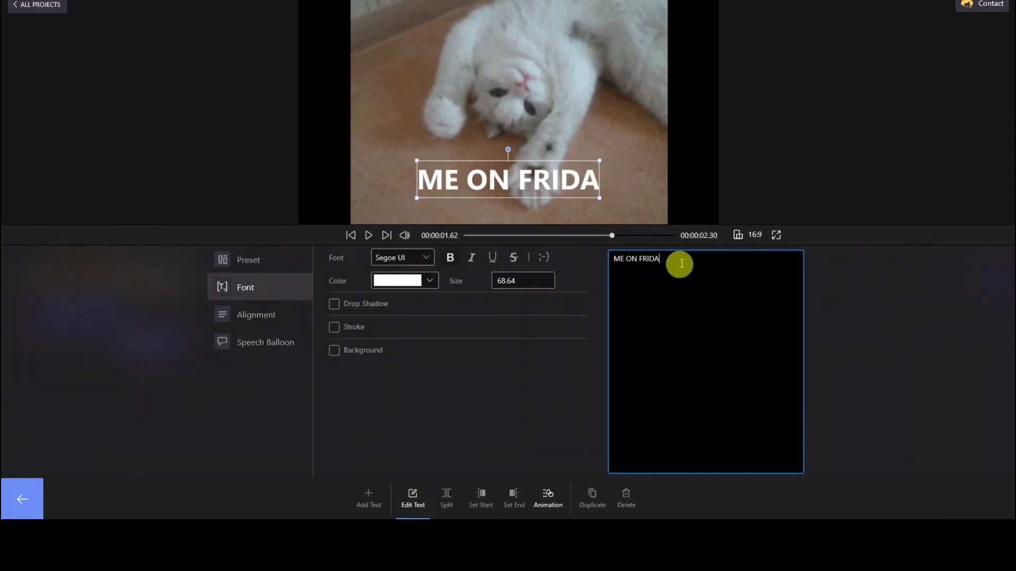
{"action": "left_click", "coordinate": [37, 499]}
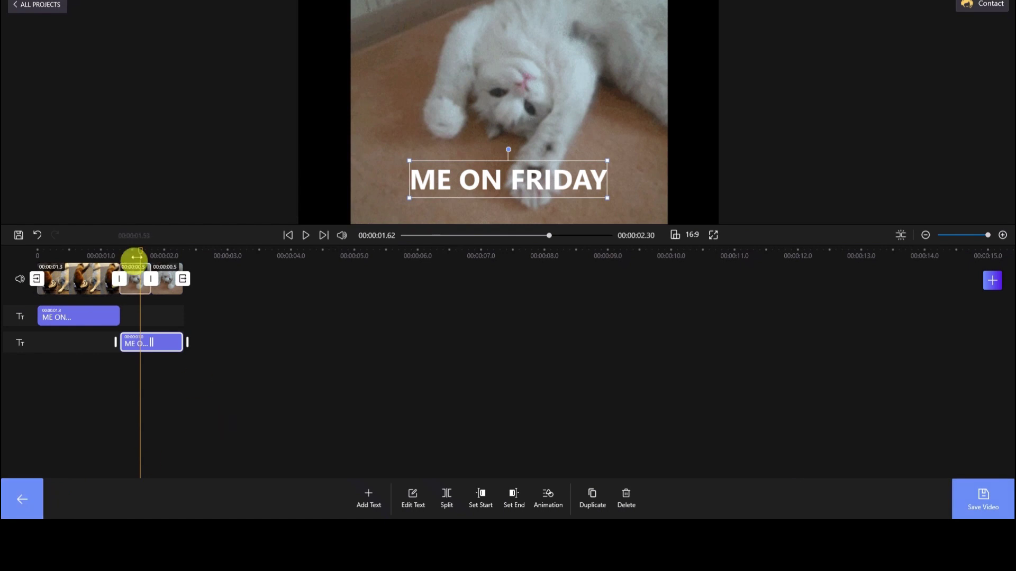
{"action": "left_click_drag", "start_coordinate": [138, 260], "coordinate": [27, 259]}
Overlay the pink paw-1 built-in sticker as picture-in-picture, trimmed to the video's length.
{"action": "left_click", "coordinate": [23, 498]}
{"action": "left_click", "coordinate": [286, 493]}
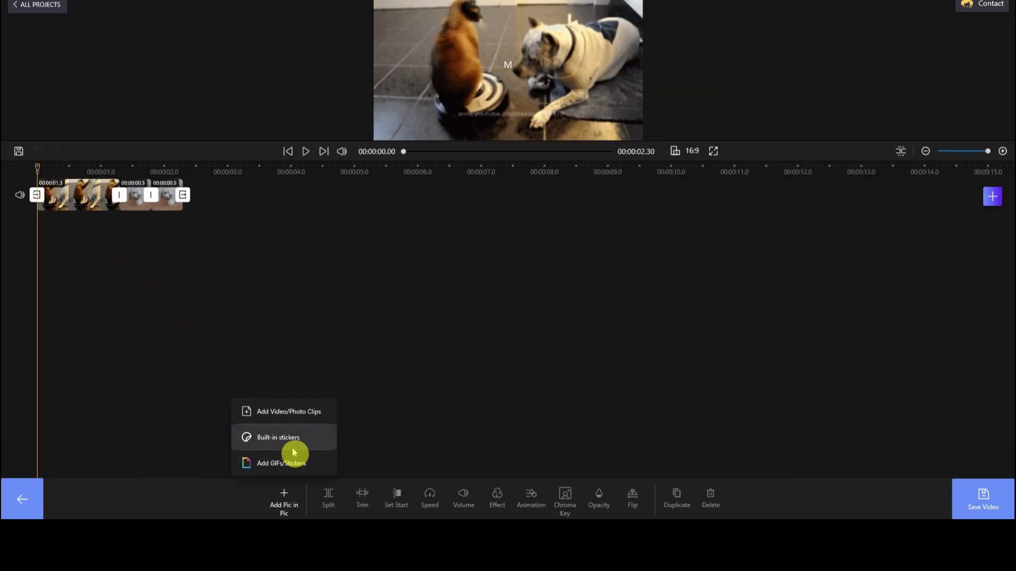
{"action": "left_click", "coordinate": [293, 455]}
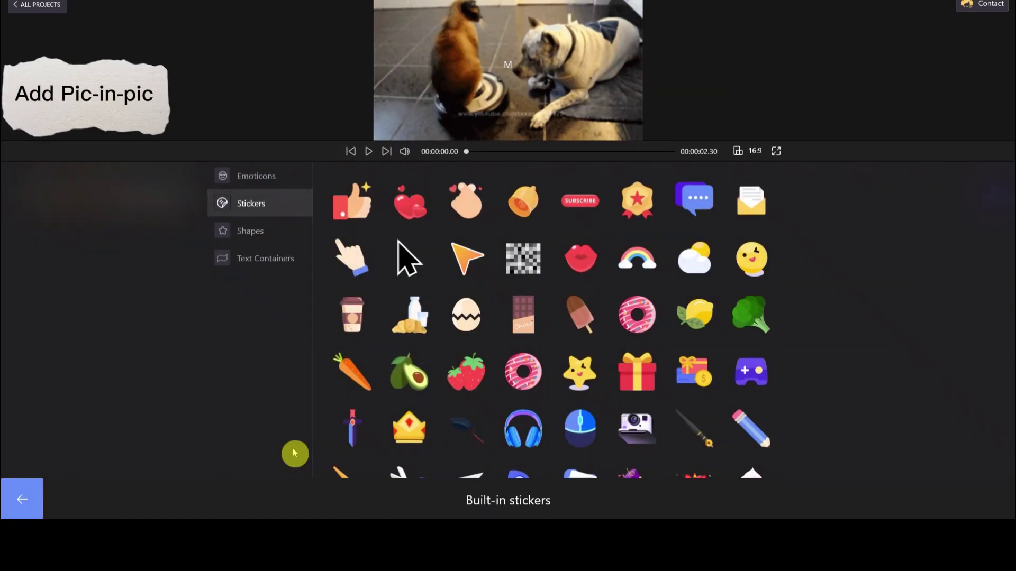
{"action": "scroll", "coordinate": [562, 349], "scroll_direction": "down", "scroll_amount": 4}
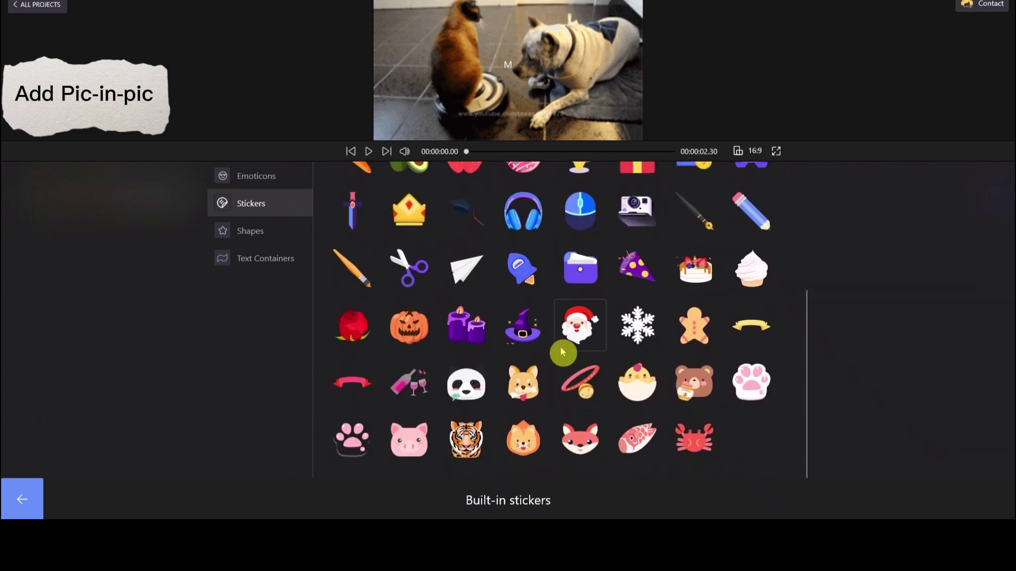
{"action": "left_click", "coordinate": [745, 402]}
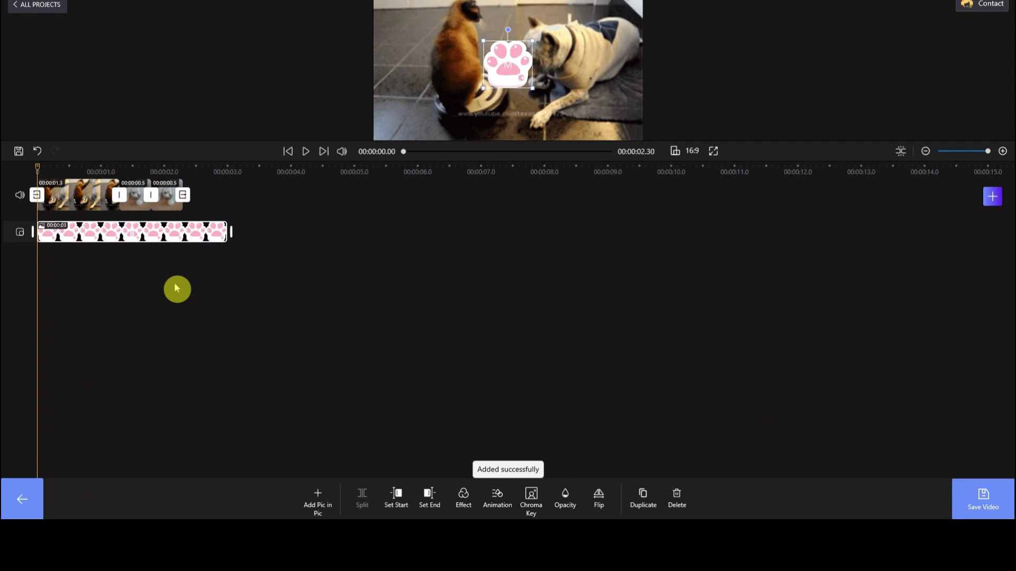
{"action": "left_click_drag", "start_coordinate": [229, 235], "coordinate": [182, 233]}
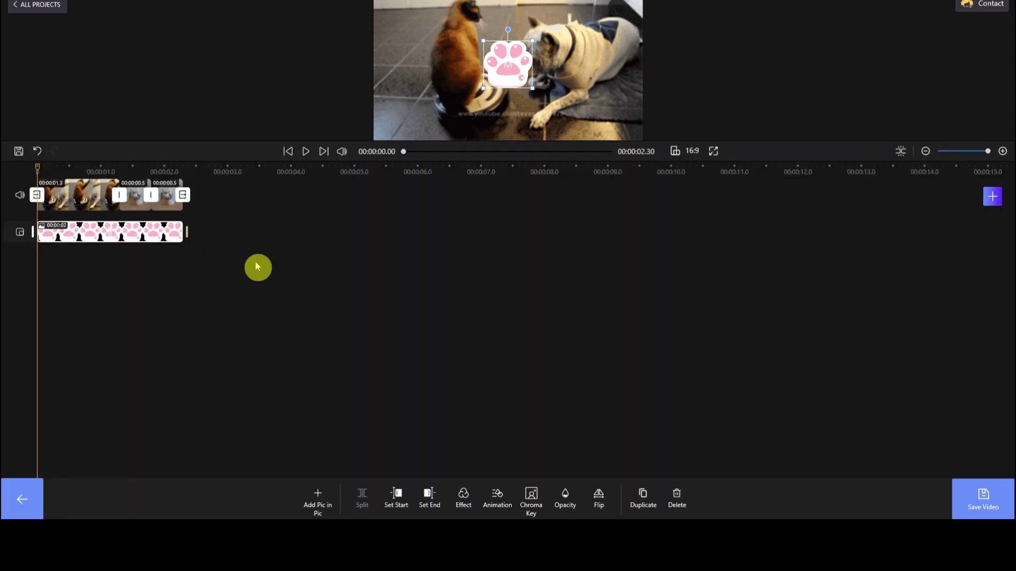
Give the paw sticker a 1 s Rolling emphasis animation.
{"action": "left_click", "coordinate": [509, 501]}
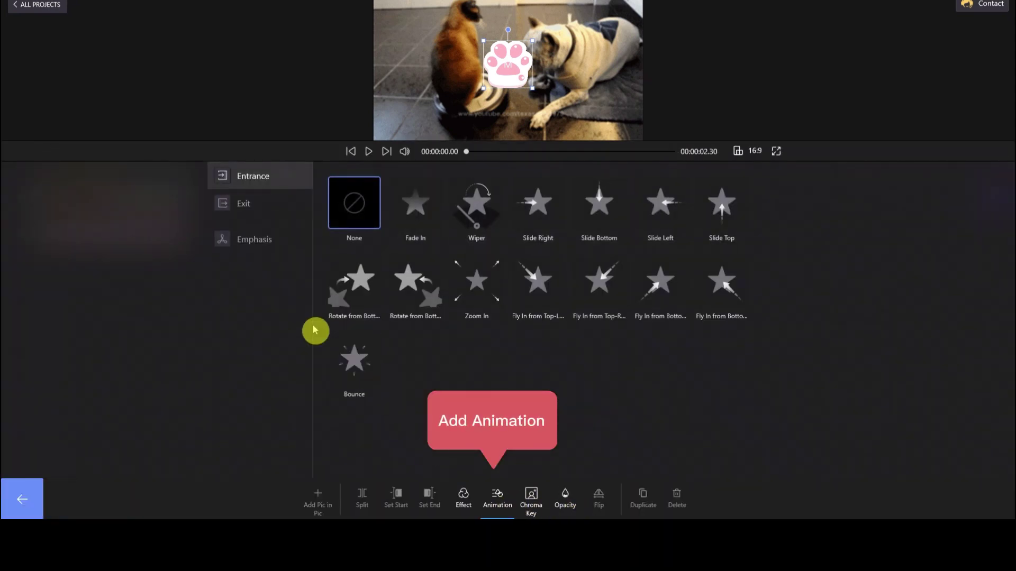
{"action": "left_click", "coordinate": [266, 254]}
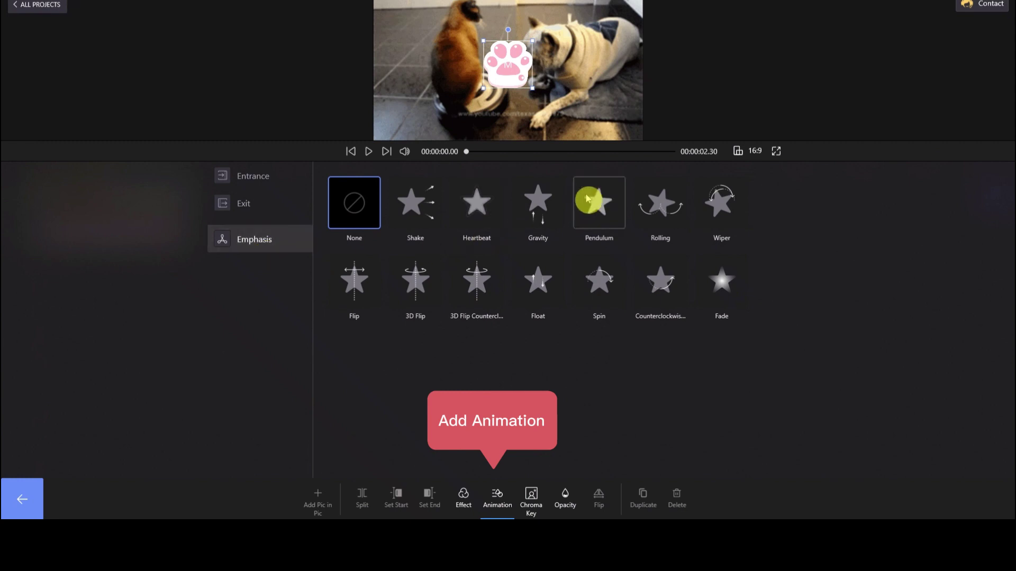
{"action": "left_click", "coordinate": [664, 220]}
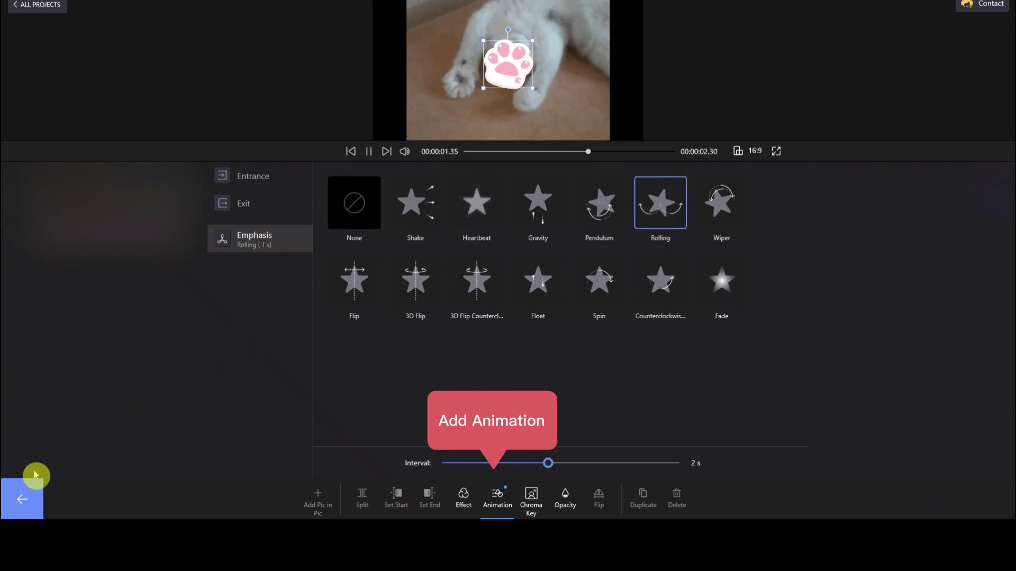
{"action": "left_click", "coordinate": [19, 499]}
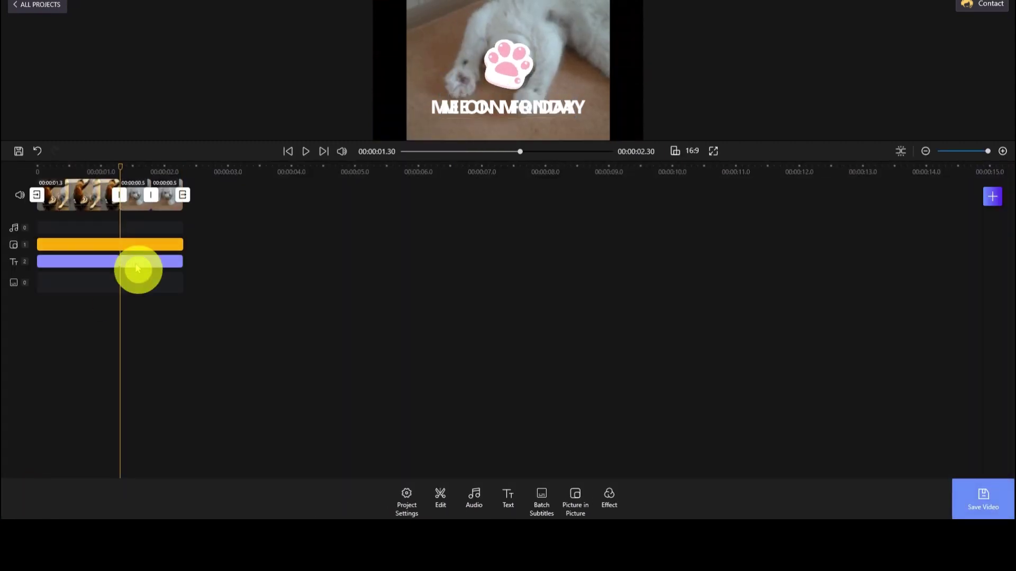
Review the caption's 1 s Slide Left entrance animation and play back the meme.
{"action": "left_click", "coordinate": [136, 262]}
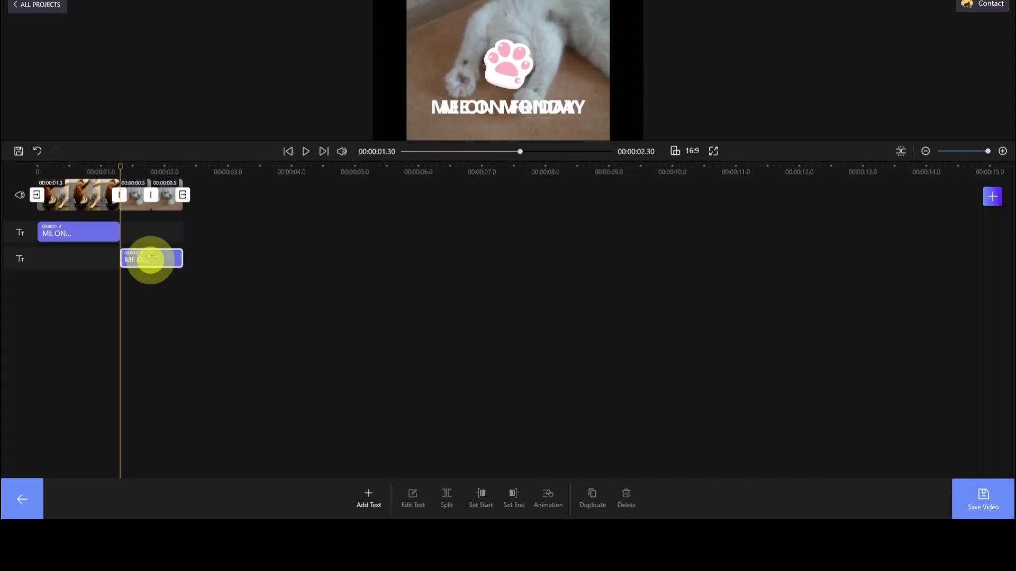
{"action": "left_click", "coordinate": [547, 500]}
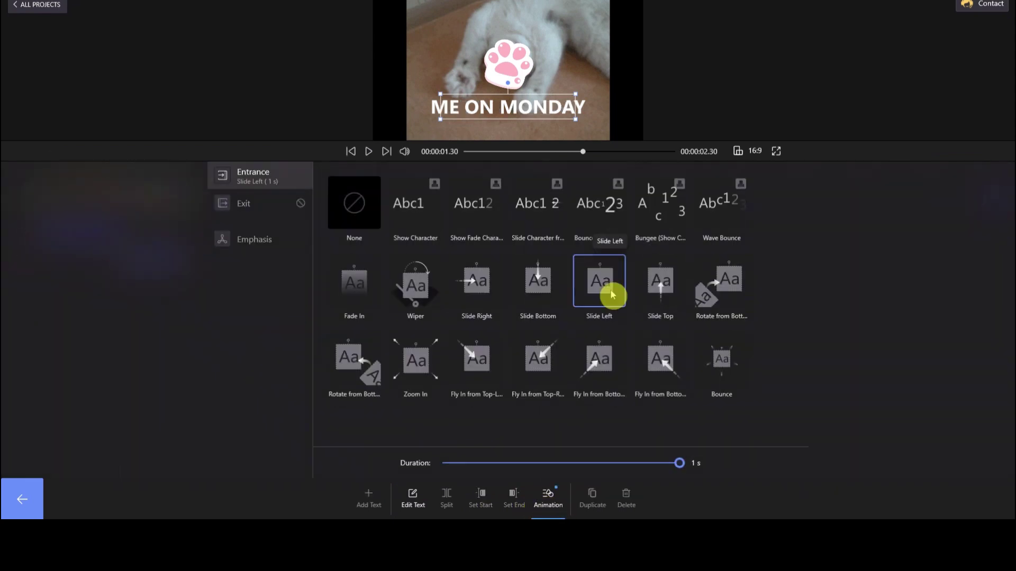
{"action": "left_click", "coordinate": [33, 506]}
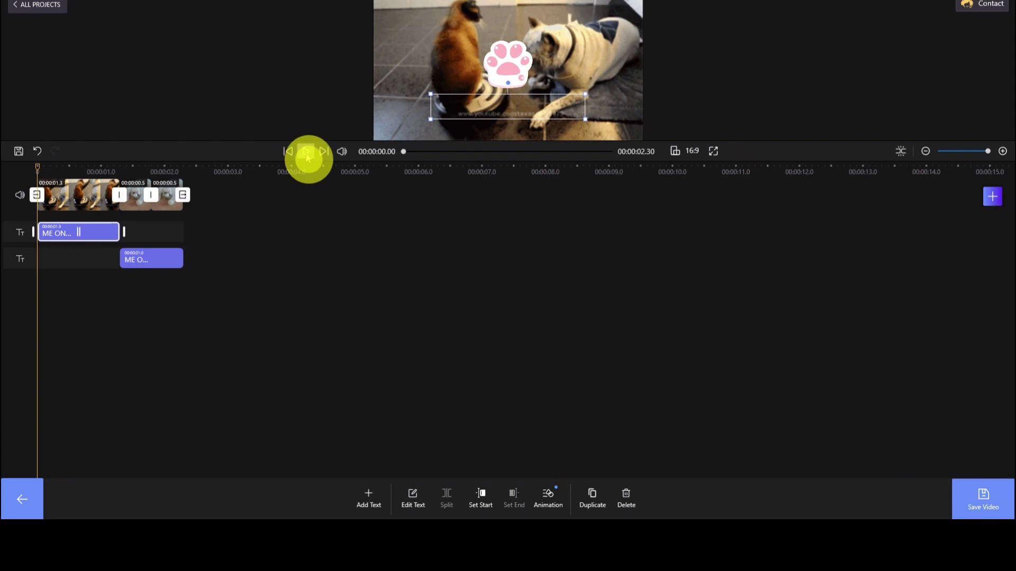
{"action": "left_click", "coordinate": [307, 156]}
{"action": "left_click", "coordinate": [270, 193]}
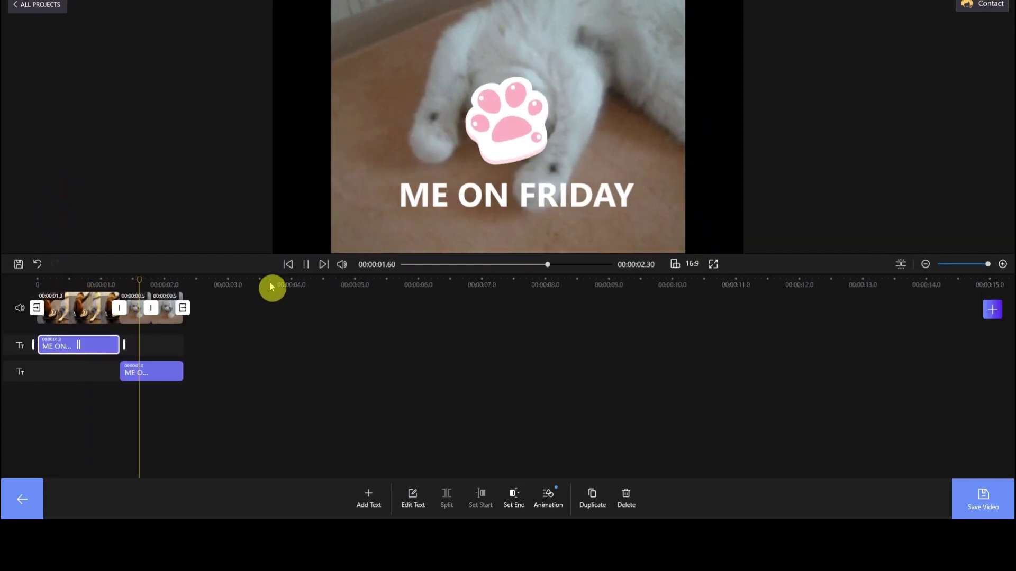
{"action": "left_click", "coordinate": [11, 487]}
Record a short voiceover from the audio tools.
{"action": "left_click", "coordinate": [481, 511]}
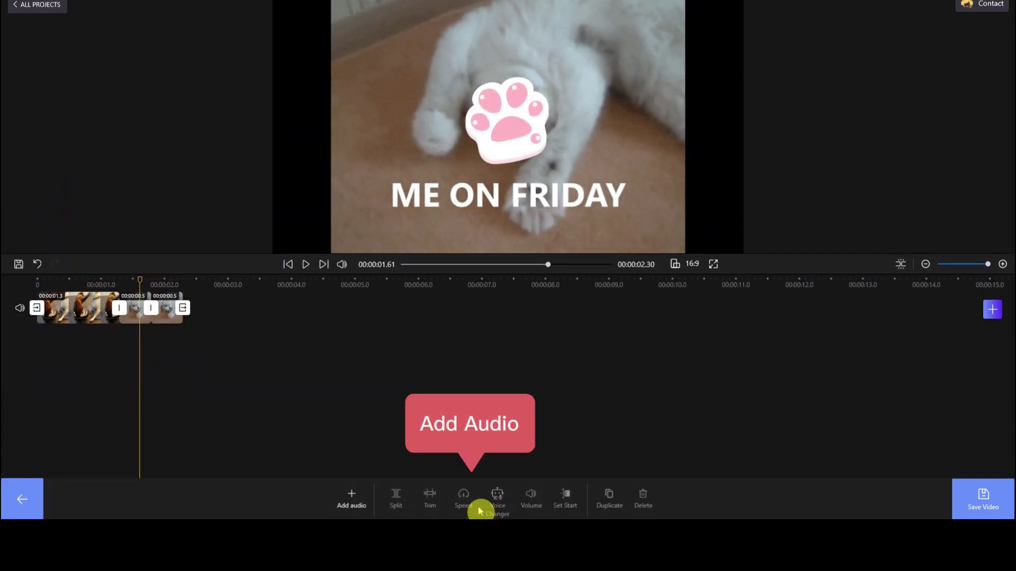
{"action": "left_click", "coordinate": [353, 498]}
{"action": "left_click", "coordinate": [356, 465]}
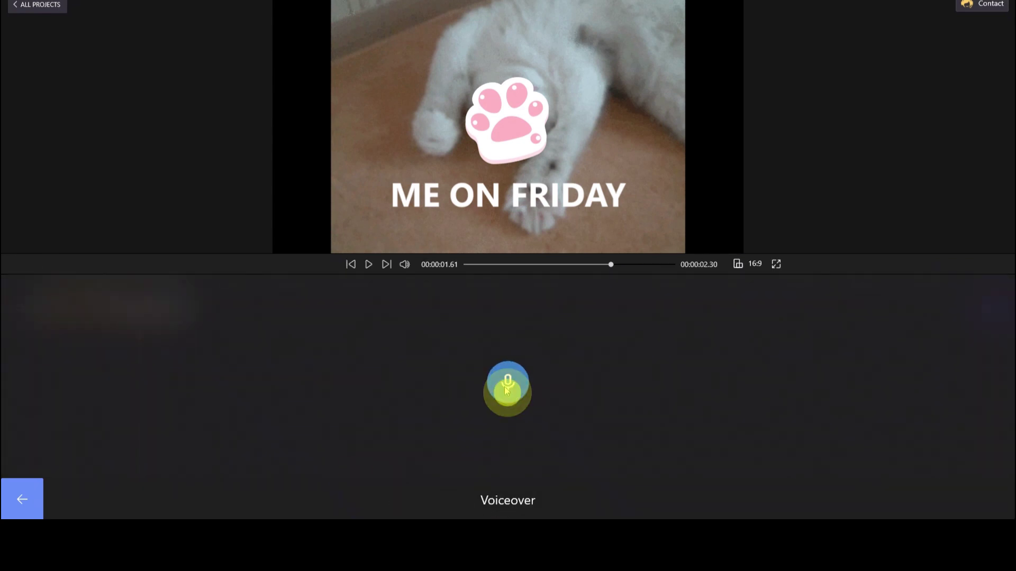
{"action": "left_click", "coordinate": [507, 390]}
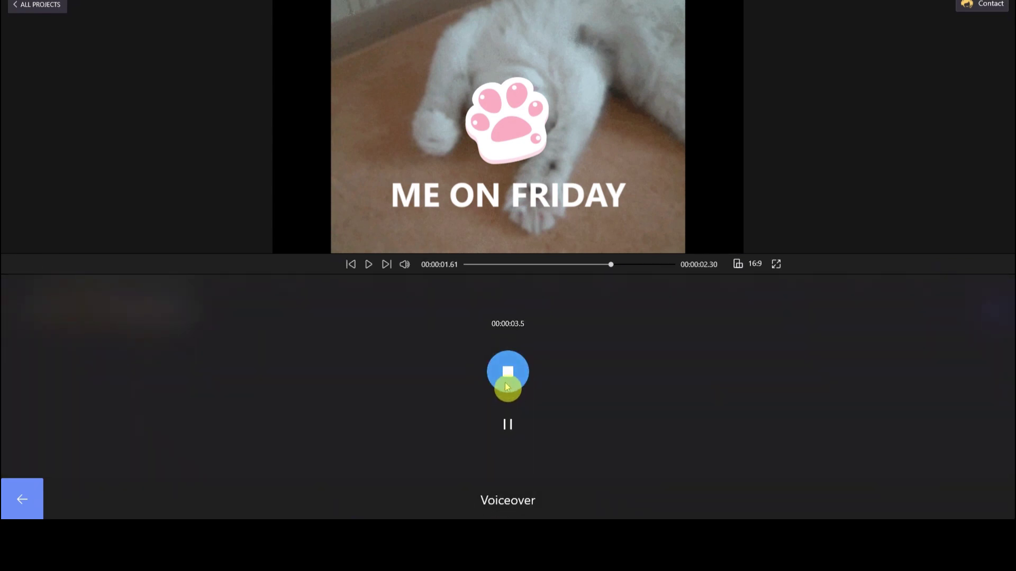
{"action": "left_click", "coordinate": [507, 387]}
Preview the MONDAY-to-FRIDAY cut and export the finished meme video.
{"action": "left_click", "coordinate": [12, 516]}
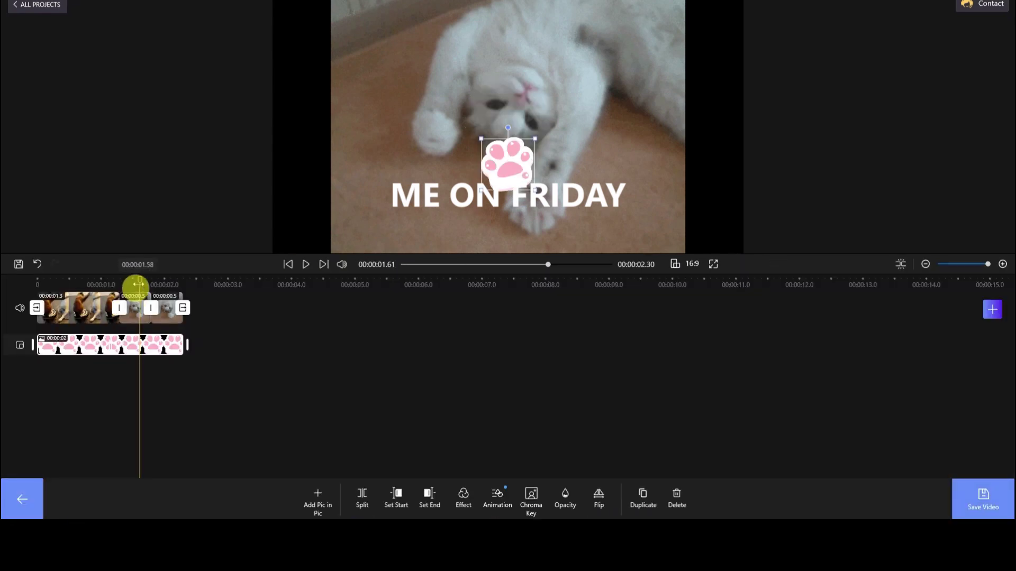
{"action": "mouse_move", "coordinate": [138, 285]}
{"action": "left_mouse_down"}
{"action": "mouse_move", "coordinate": [62, 288]}
{"action": "mouse_move", "coordinate": [139, 290]}
{"action": "left_mouse_up"}
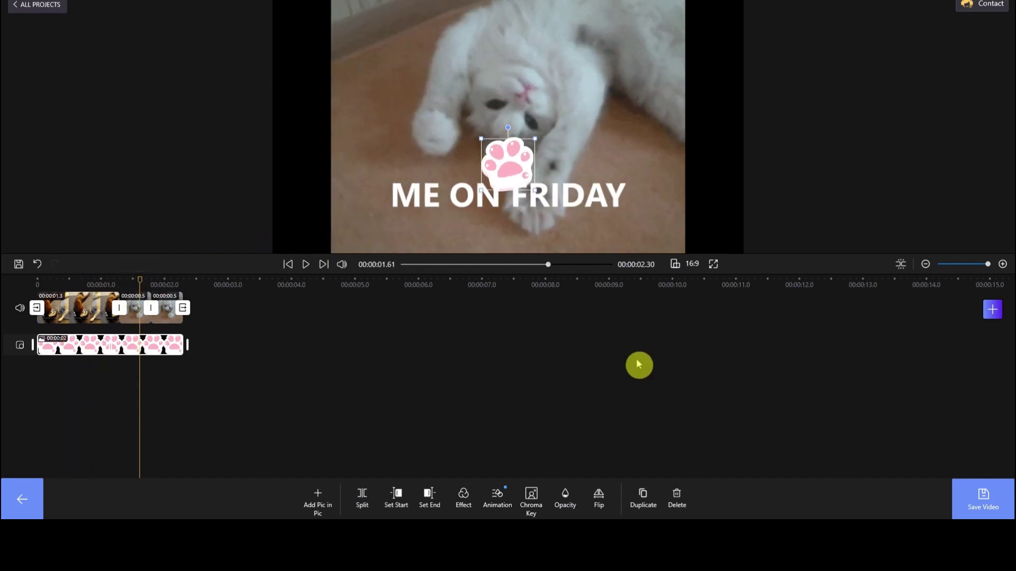
{"action": "left_click", "coordinate": [972, 496]}
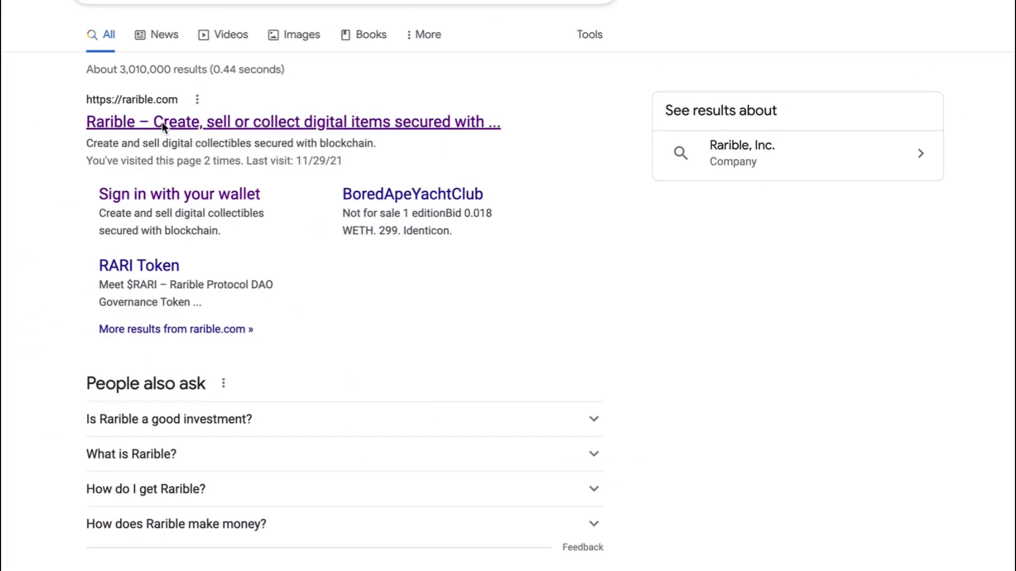
Open rarible.com, check the connected Torus wallet, and start creating a single Ethereum NFT.
{"action": "left_click", "coordinate": [162, 121]}
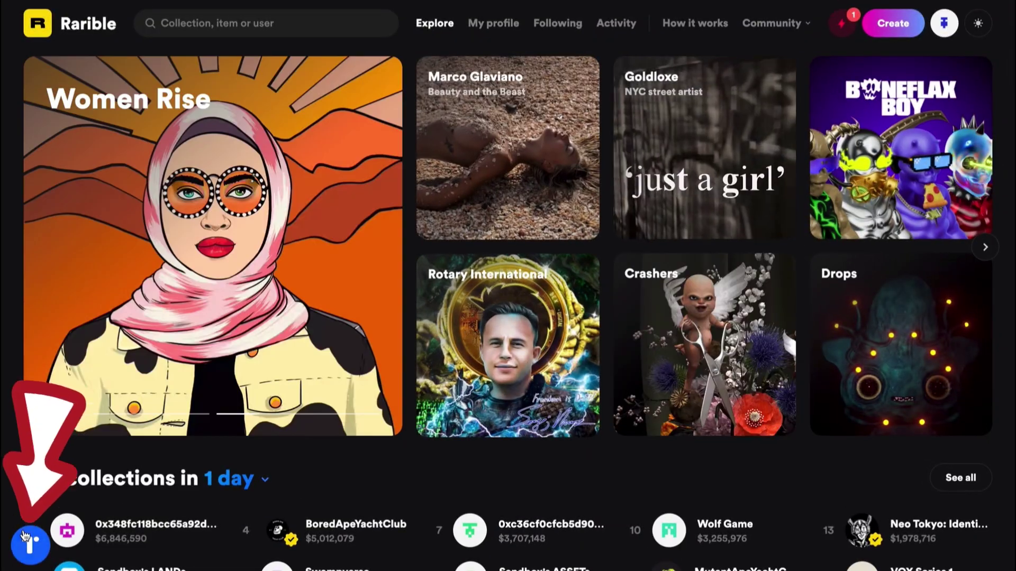
{"action": "left_click", "coordinate": [31, 543]}
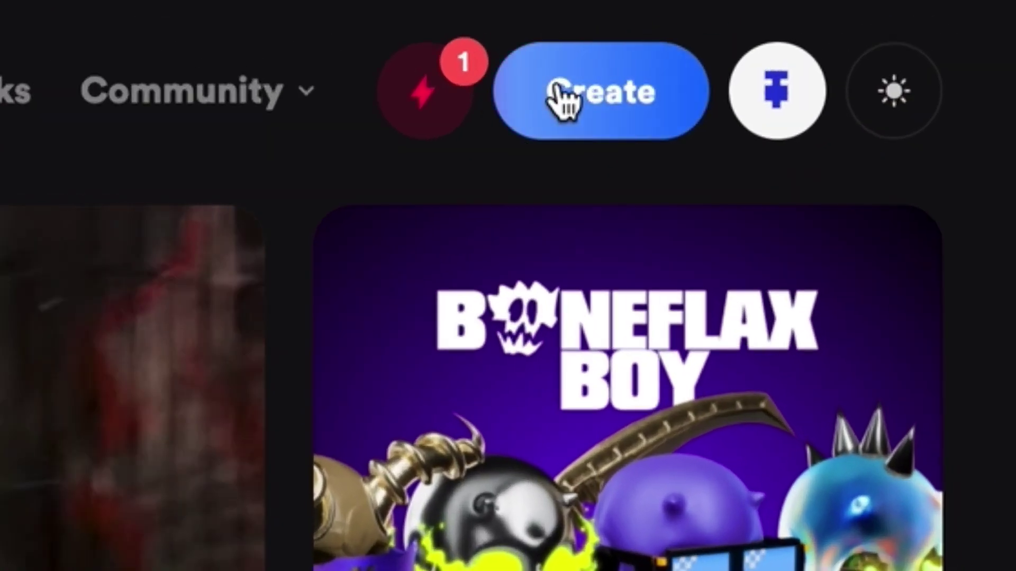
{"action": "left_click", "coordinate": [889, 27]}
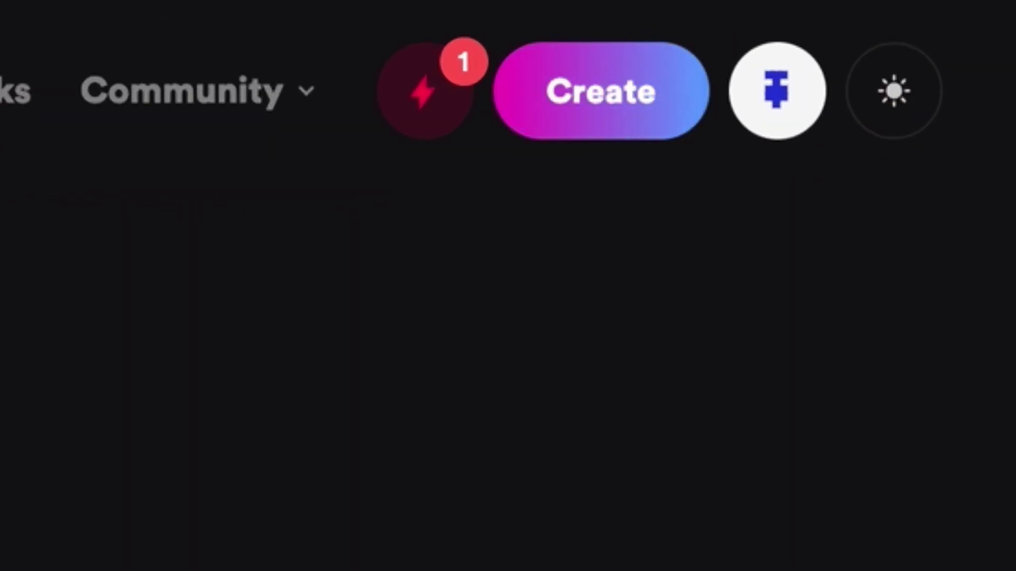
{"action": "left_click", "coordinate": [133, 446]}
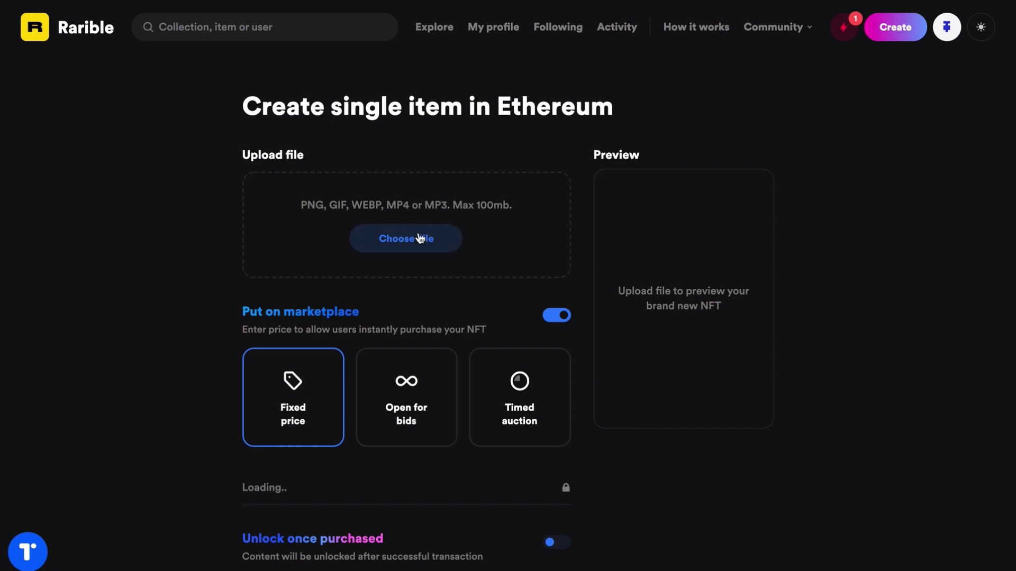
Upload the exported cat meme video to the NFT form.
{"action": "left_click", "coordinate": [420, 238]}
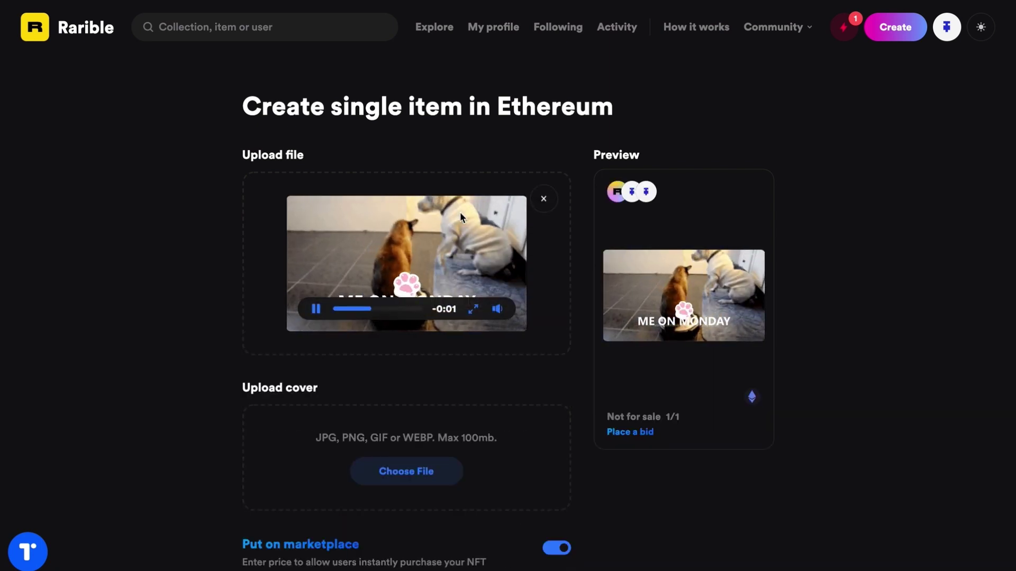
{"action": "scroll", "coordinate": [179, 403], "scroll_direction": "down", "scroll_amount": 3}
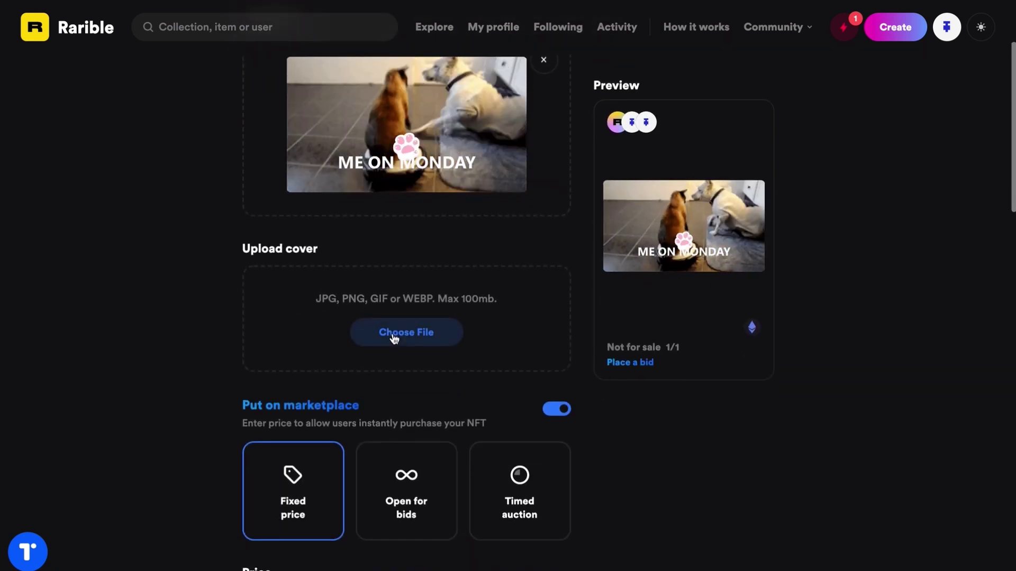
{"action": "scroll", "coordinate": [311, 319], "scroll_direction": "down", "scroll_amount": 2}
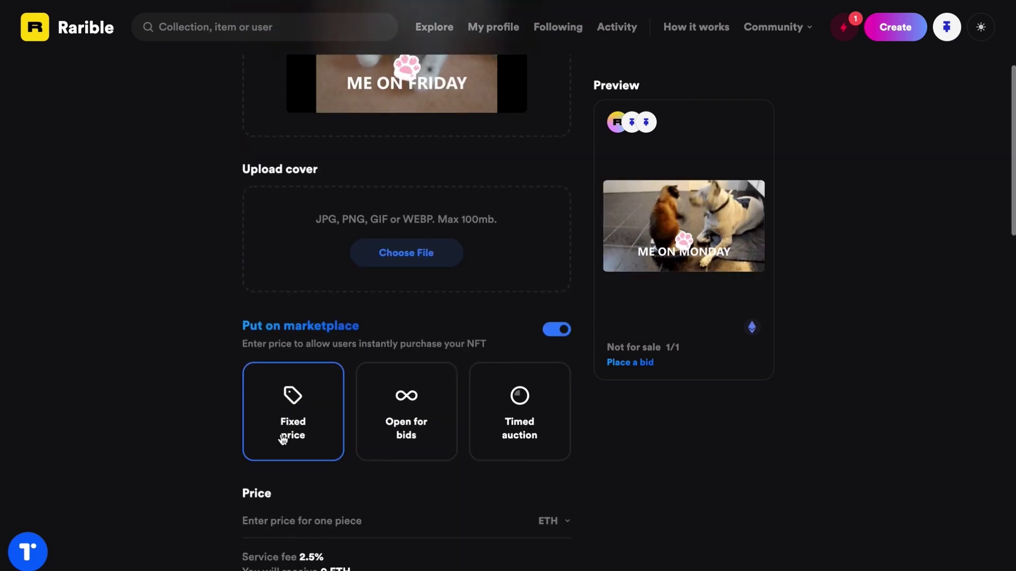
{"action": "scroll", "coordinate": [284, 439], "scroll_direction": "down", "scroll_amount": 3}
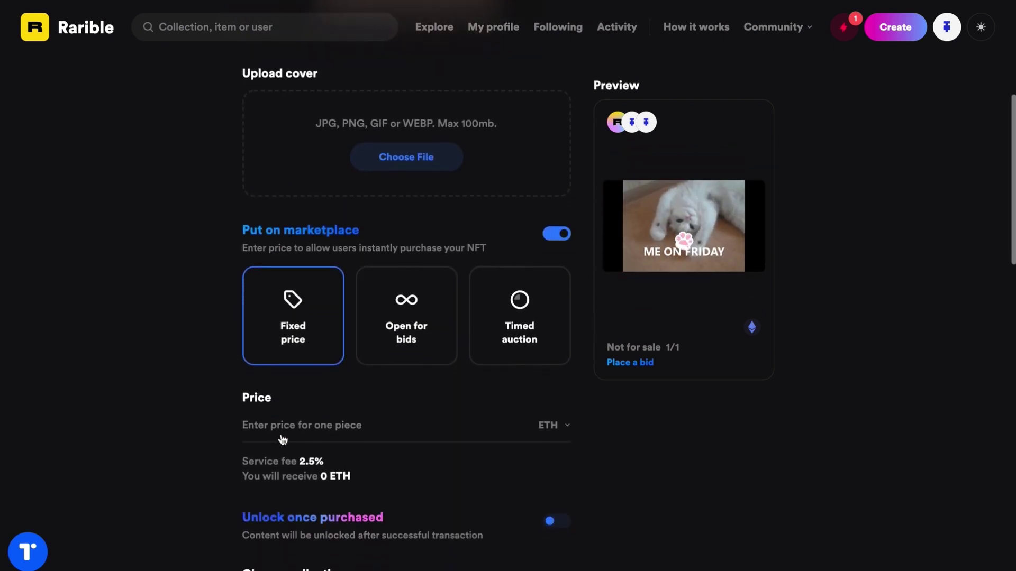
{"action": "scroll", "coordinate": [370, 378], "scroll_direction": "down", "scroll_amount": 1}
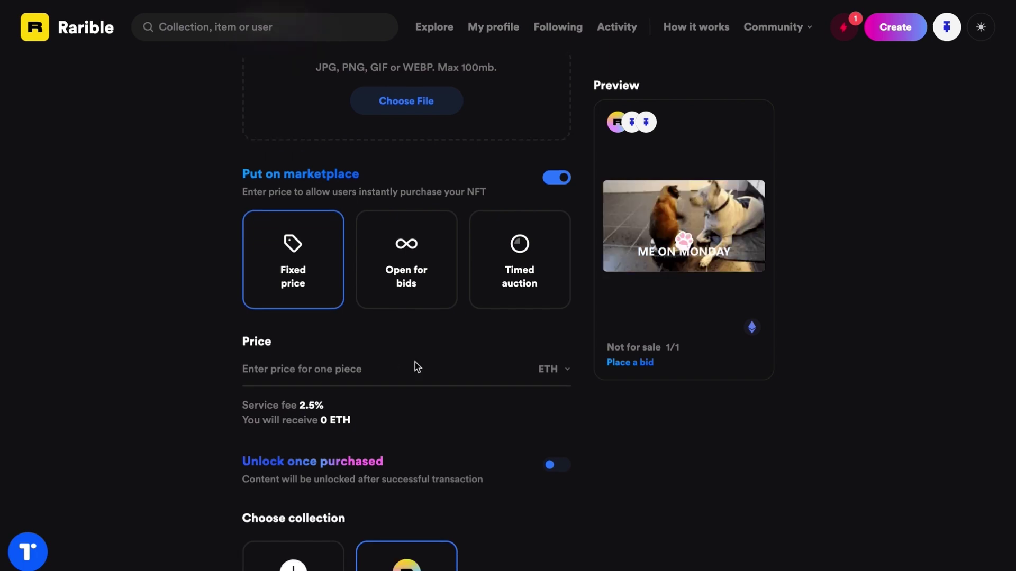
Set a fixed sale price of 0.05 ETH.
{"action": "left_click", "coordinate": [554, 380]}
{"action": "left_click", "coordinate": [343, 369]}
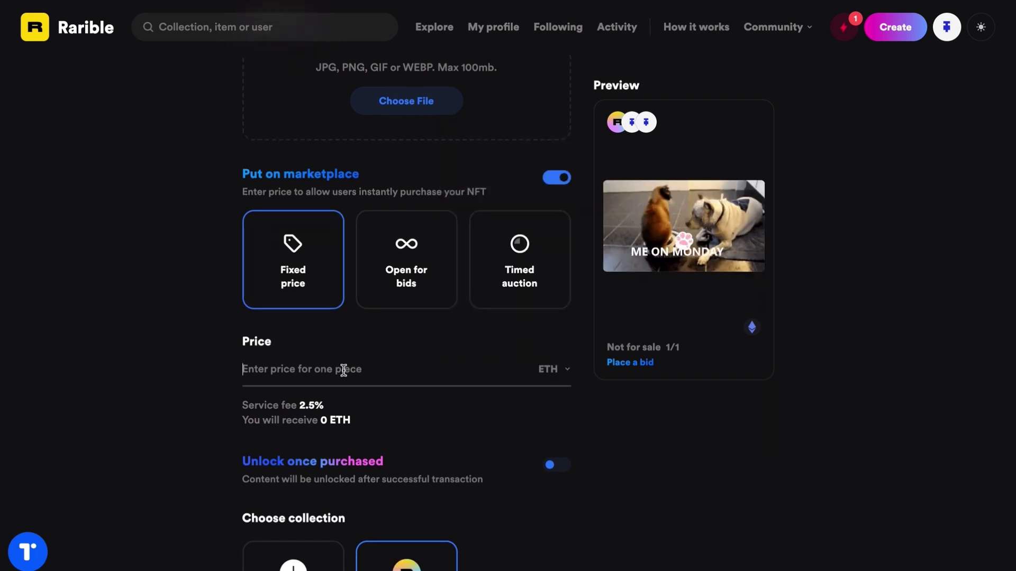
{"action": "type", "text": "0."}
{"action": "scroll", "coordinate": [260, 309], "scroll_direction": "down", "scroll_amount": 2}
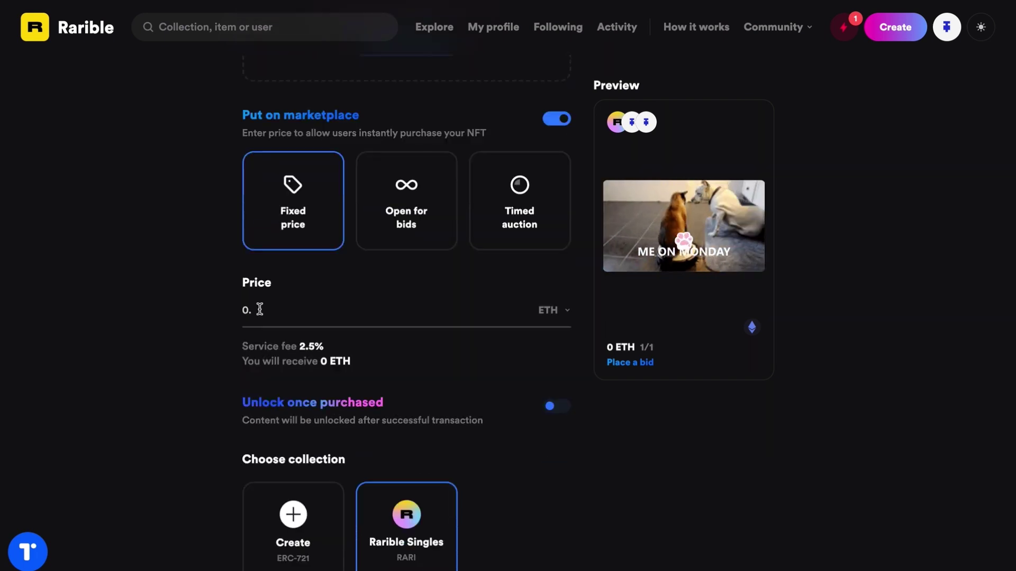
{"action": "scroll", "coordinate": [185, 368], "scroll_direction": "down", "scroll_amount": 1}
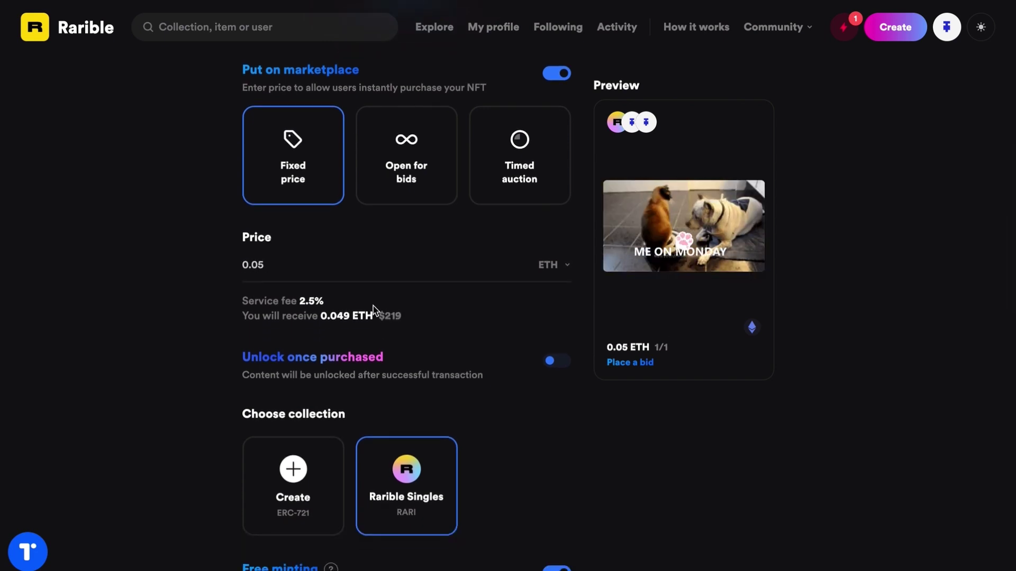
Name the NFT 'Meme made by FilmForth', leaving Rarible Singles collection and 10% royalties unchanged.
{"action": "scroll", "coordinate": [209, 400], "scroll_direction": "down", "scroll_amount": 1}
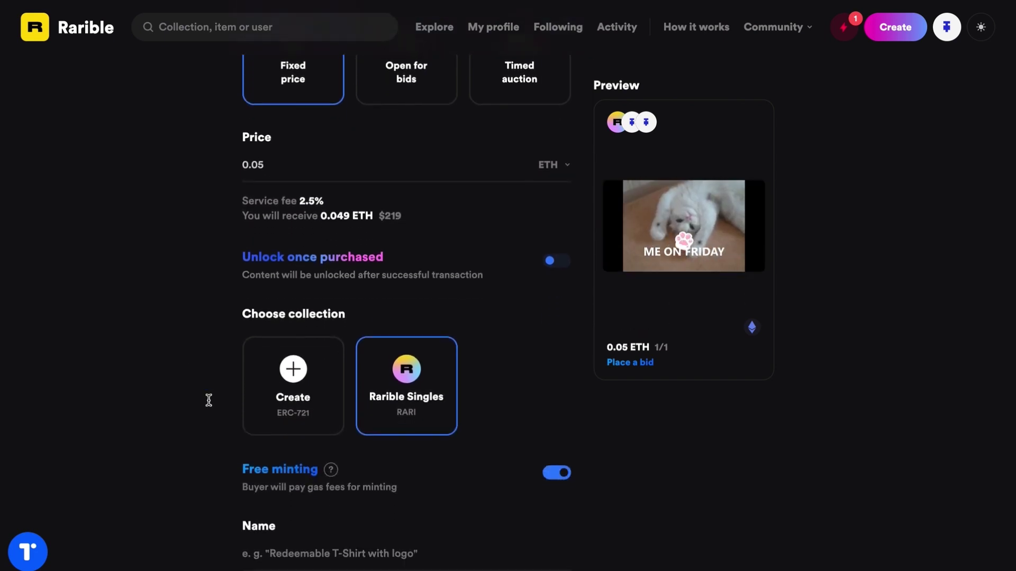
{"action": "scroll", "coordinate": [316, 299], "scroll_direction": "down", "scroll_amount": 2}
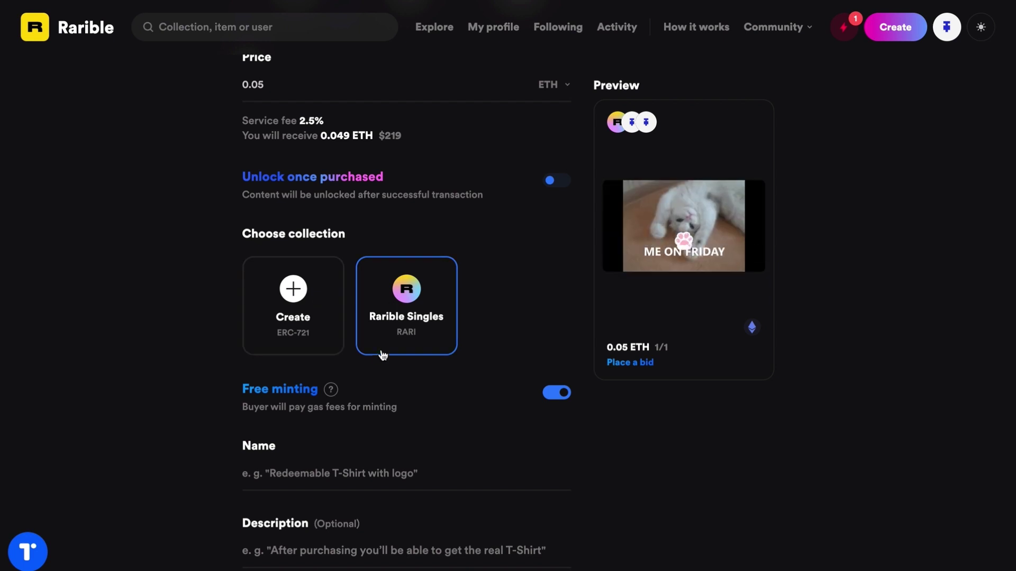
{"action": "scroll", "coordinate": [391, 370], "scroll_direction": "down", "scroll_amount": 2}
{"action": "type", "text": "Meme made by FilmForth"}
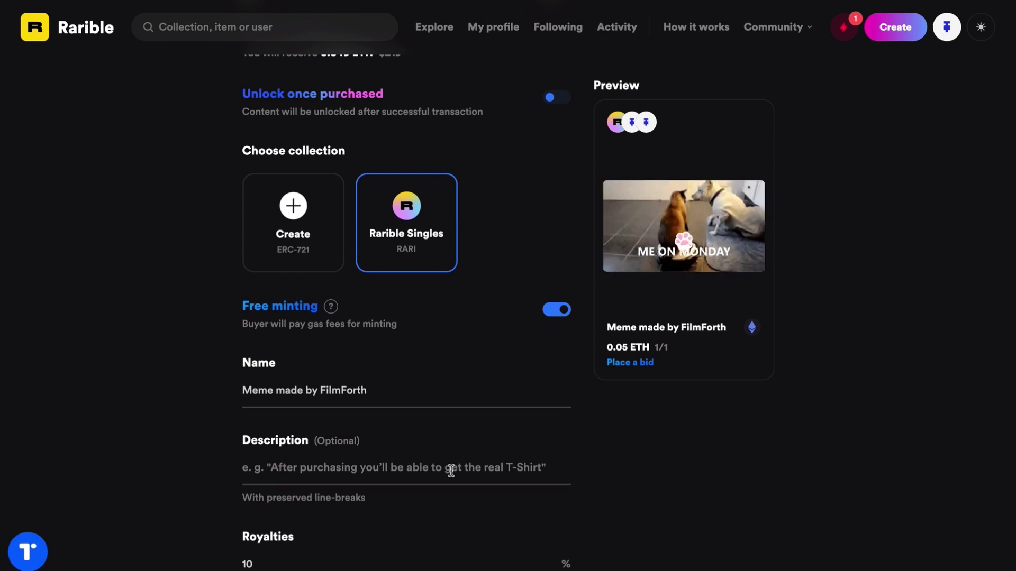
{"action": "scroll", "coordinate": [340, 431], "scroll_direction": "down", "scroll_amount": 4}
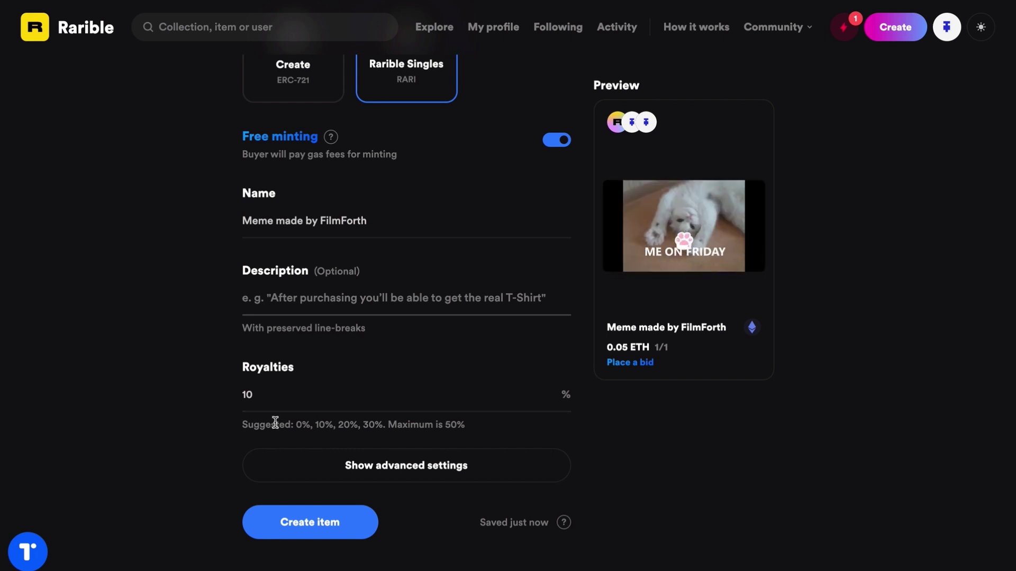
{"action": "scroll", "coordinate": [275, 422], "scroll_direction": "down", "scroll_amount": 2}
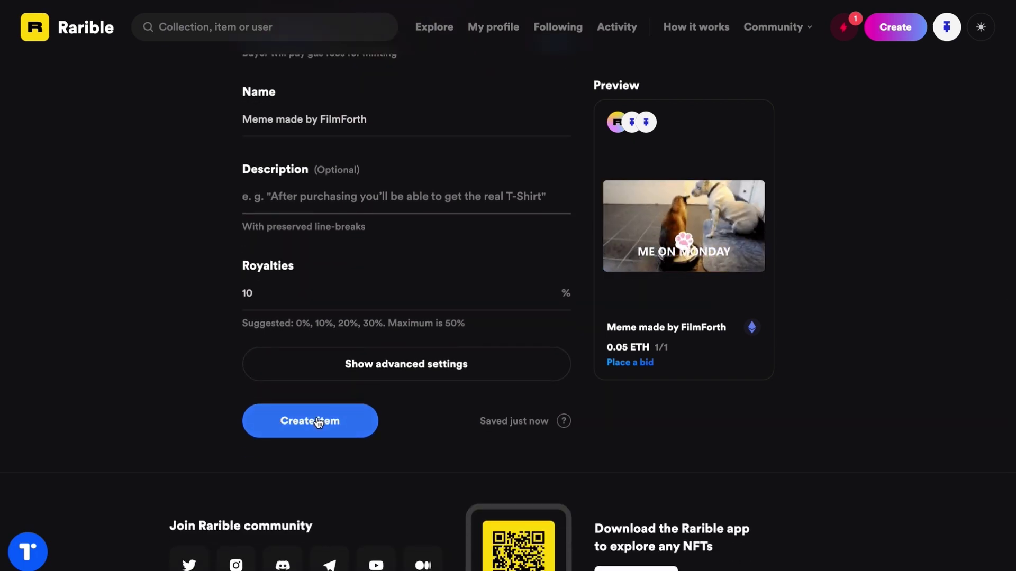
{"action": "scroll", "coordinate": [317, 422], "scroll_direction": "down", "scroll_amount": 2}
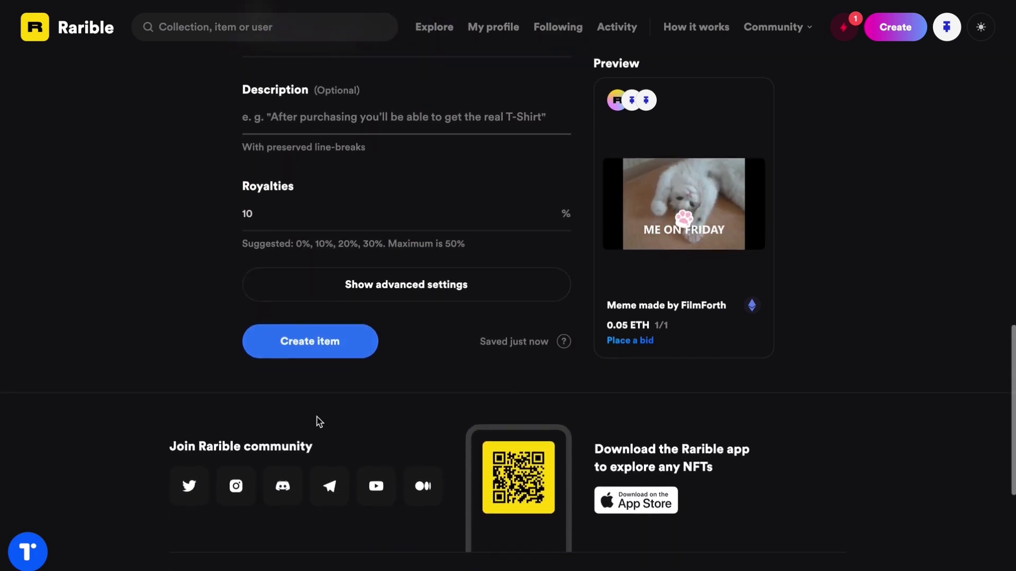
Create the 'Meme made by FilmForth' NFT and view its item page listed at 0.05 ETH.
{"action": "left_click", "coordinate": [337, 352]}
{"action": "scroll", "coordinate": [312, 296], "scroll_direction": "down", "scroll_amount": 2}
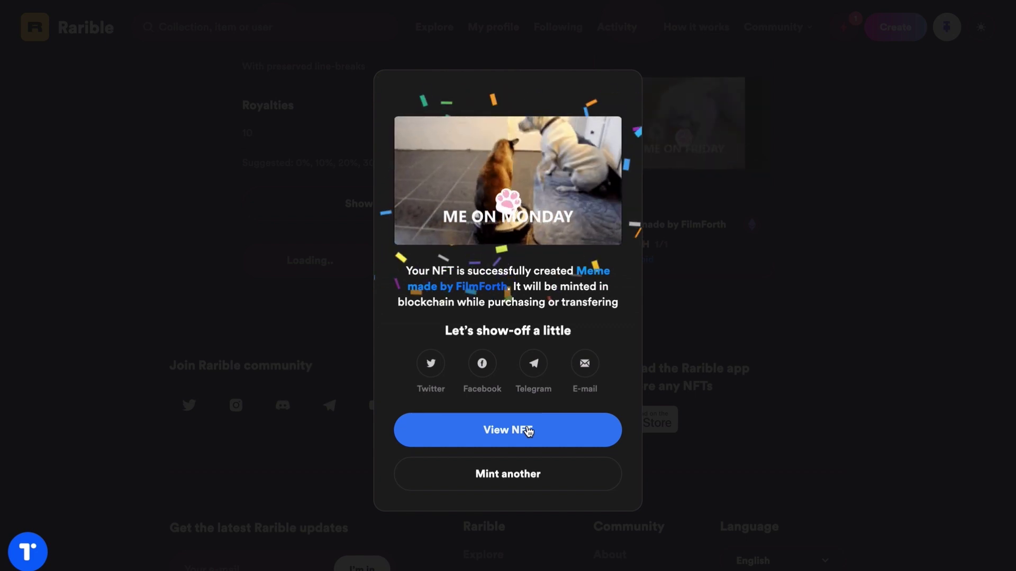
{"action": "left_click", "coordinate": [529, 431]}
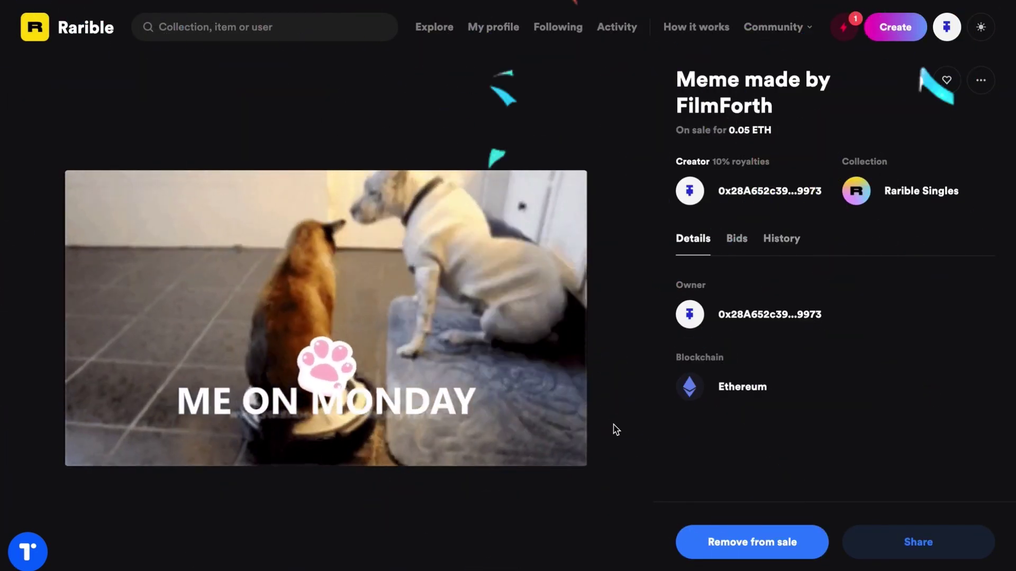